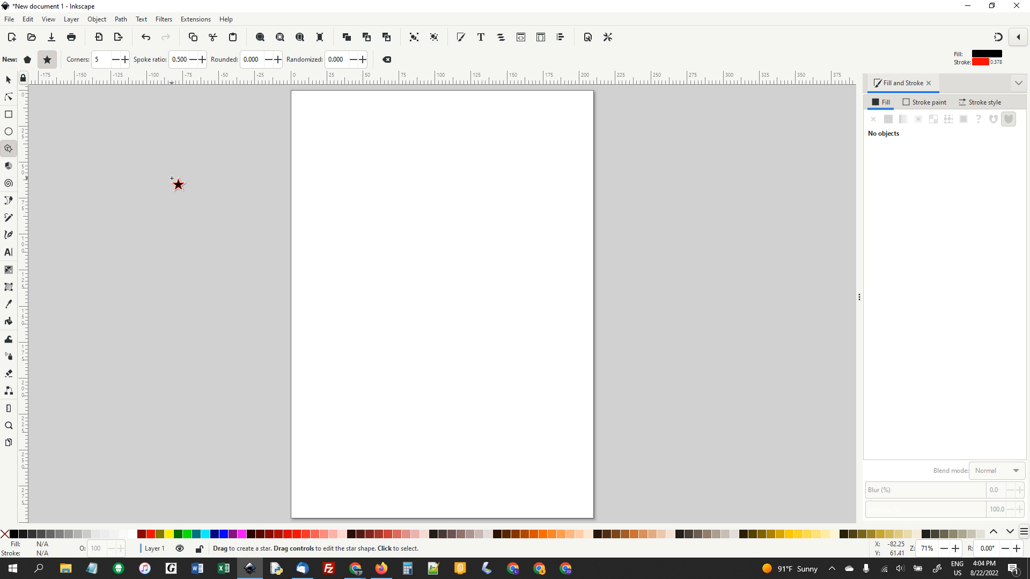
Step: Draw a five-cornered star about 52 mm wide with spoke ratio 0.500 near the page's upper-left corner
drag(363, 160, 376, 173)
mouse_move(417, 206)
mouse_down()
mouse_move(396, 198)
mouse_move(394, 173)
mouse_move(390, 191)
mouse_up()
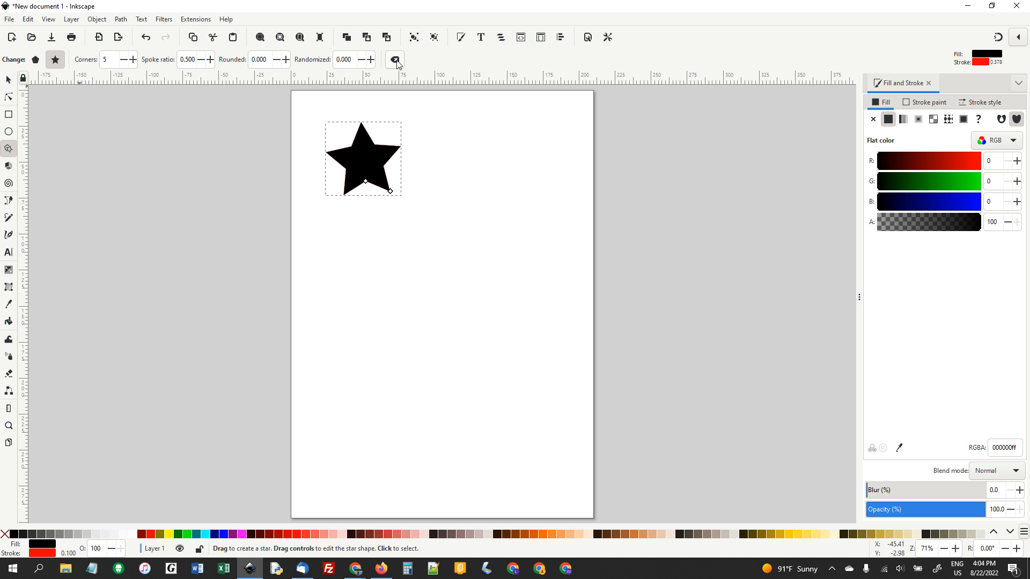
Step: Try a spoke ratio of 0.560 and 12 corners on the star, and reset its shape parameters to defaults
click(210, 59)
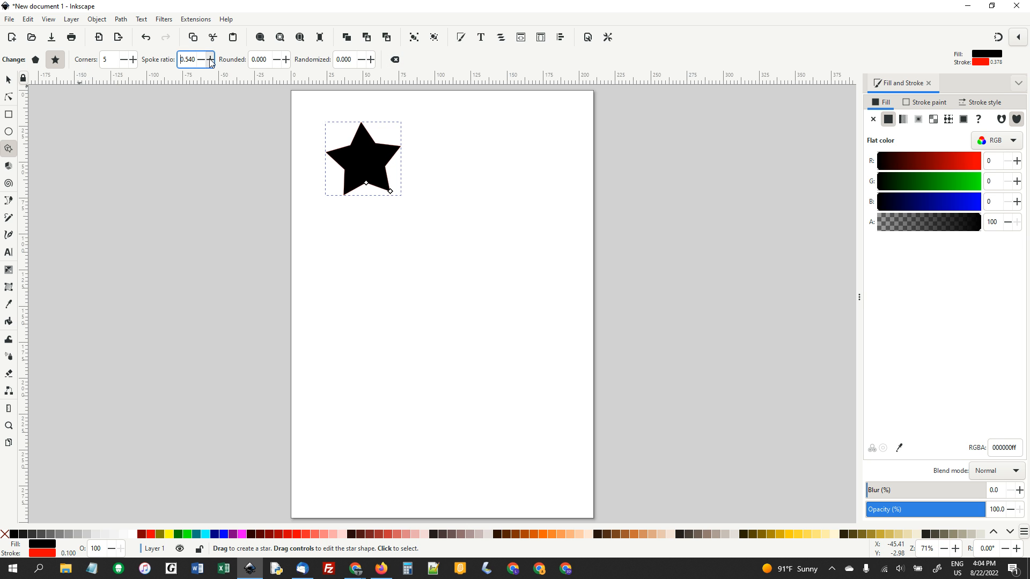
click(133, 59)
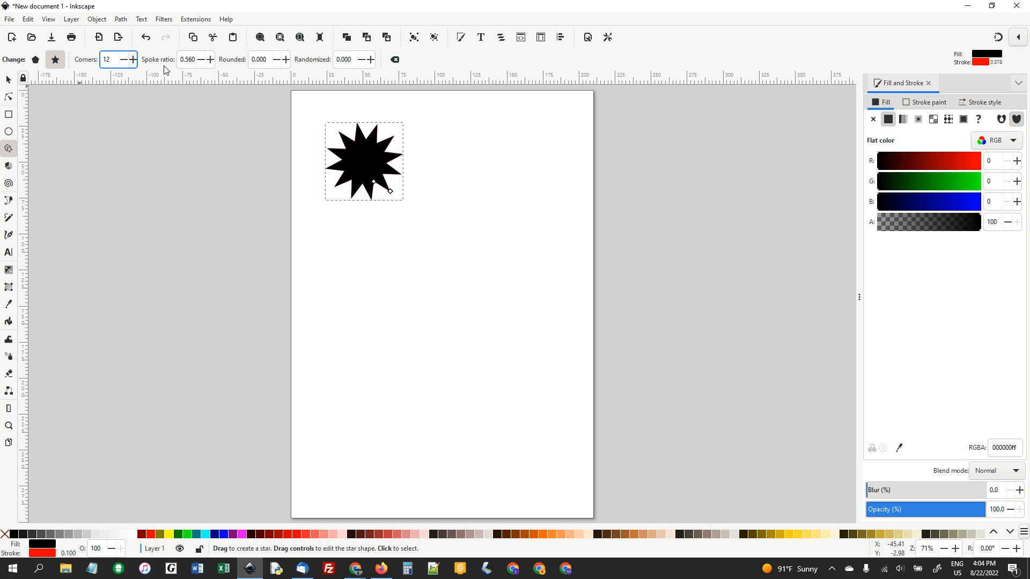
click(396, 60)
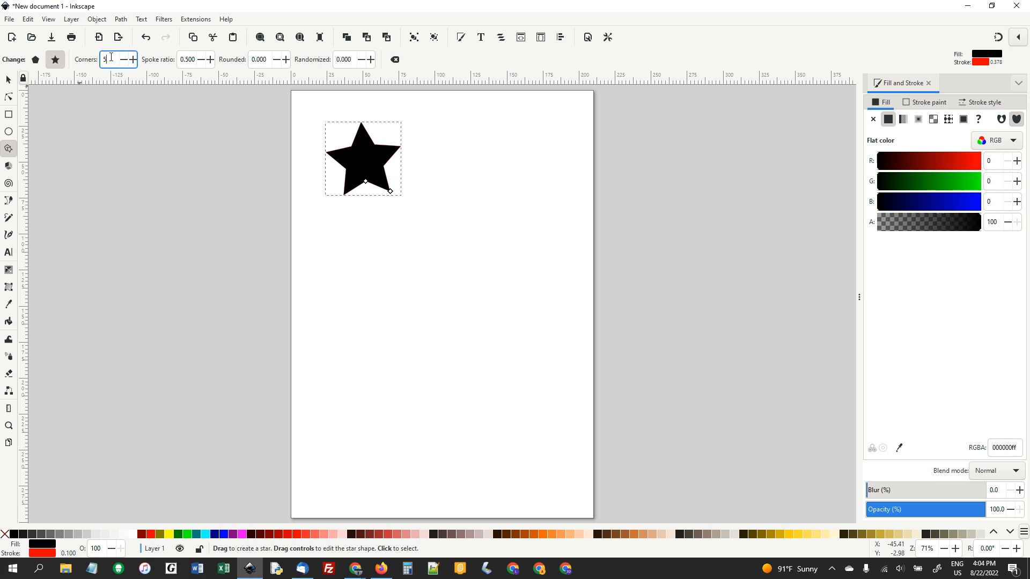
Step: Set 3 corners for new stars, keep the first star at five, and draw a triangle about 66 mm wide beside it
key(Return)
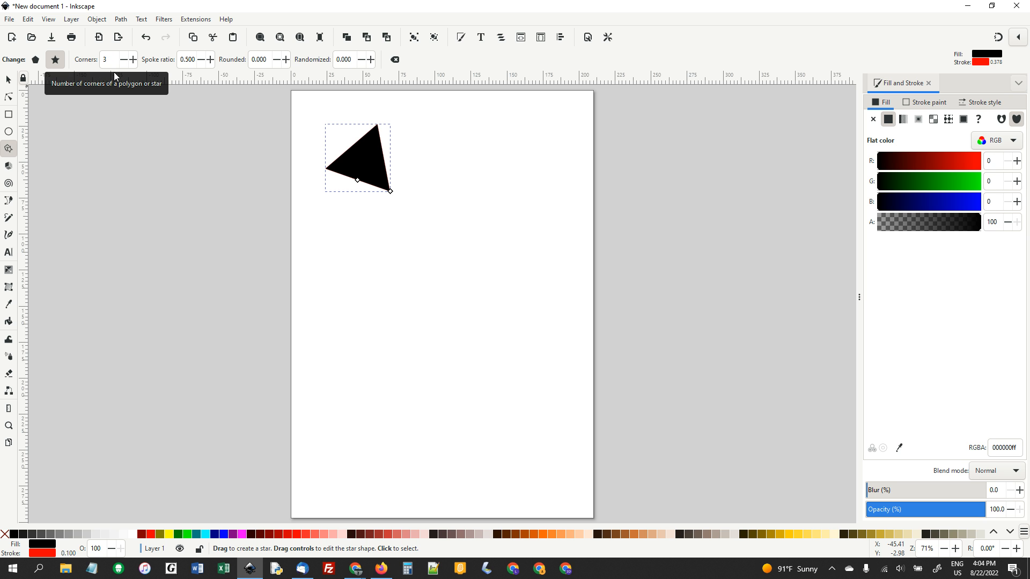
key(ctrl+z)
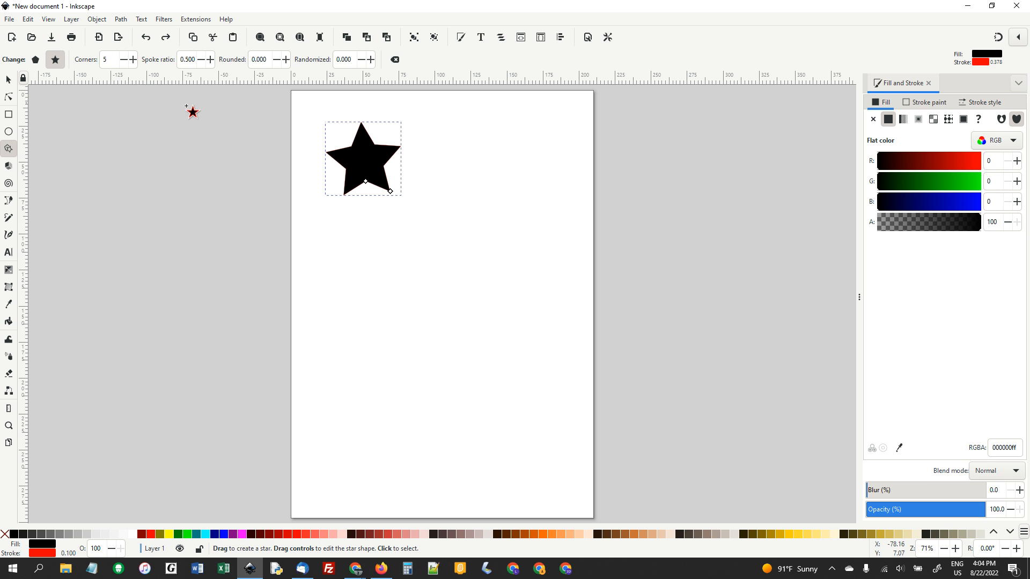
drag(467, 133, 507, 173)
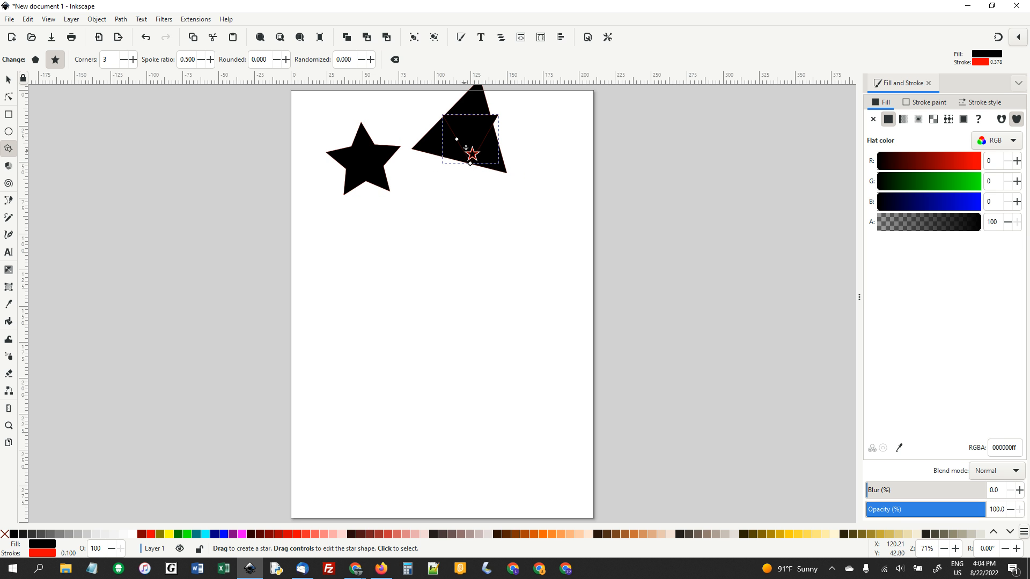
key(Escape)
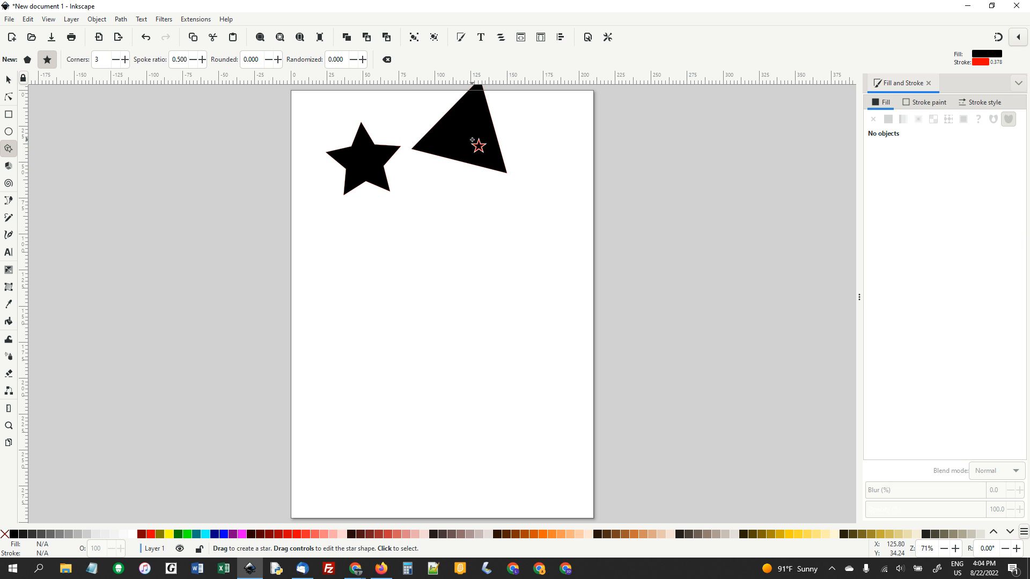
Step: Scale the triangle down to about 40 mm wide and place it on the page beside the five-cornered star
click(8, 79)
click(507, 174)
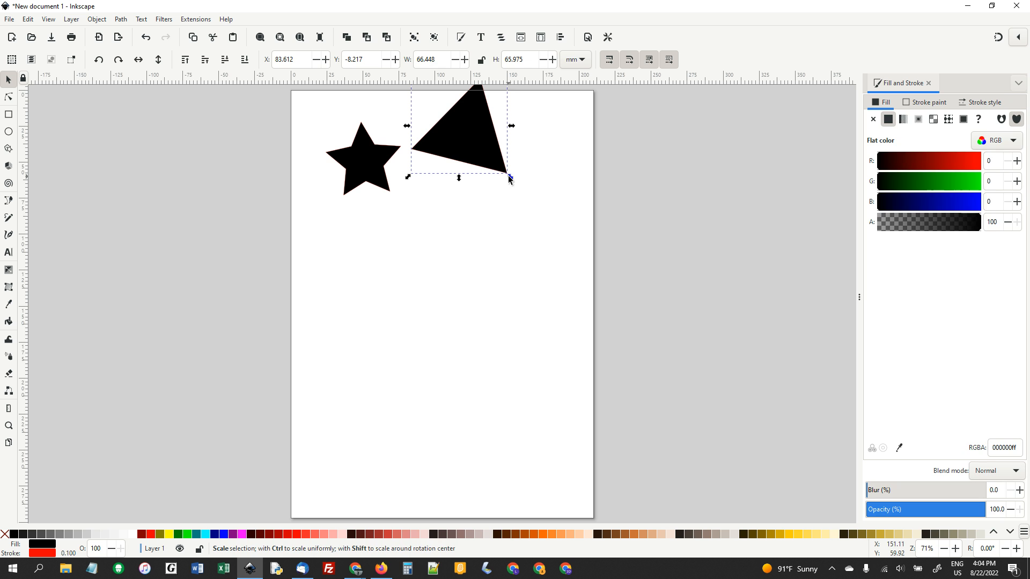
drag(509, 176, 460, 175)
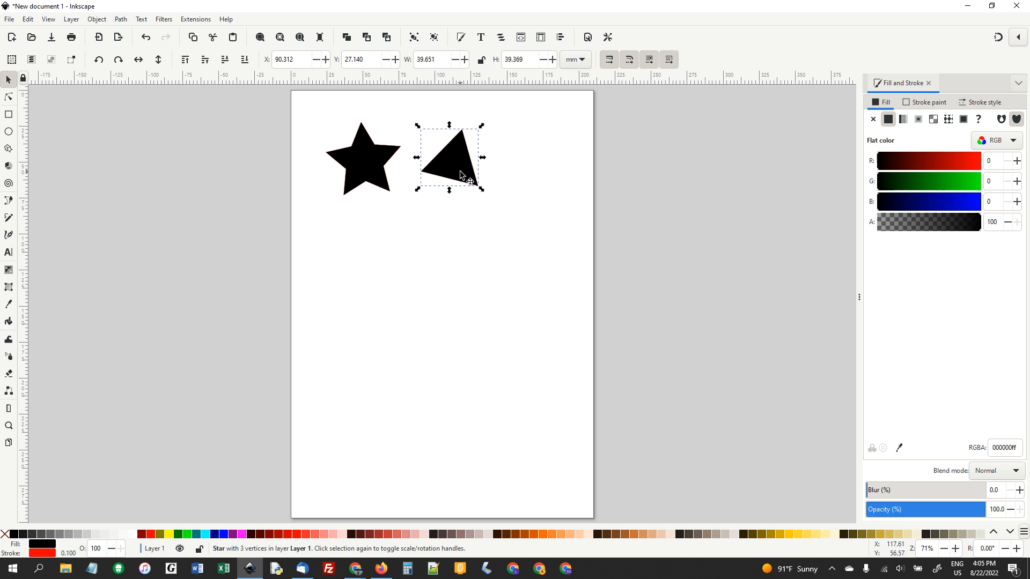
Step: Save the drawing to the Desktop as an Inkscape SVG named with the author's name followed by "Inkscape 2"
key(ctrl+s)
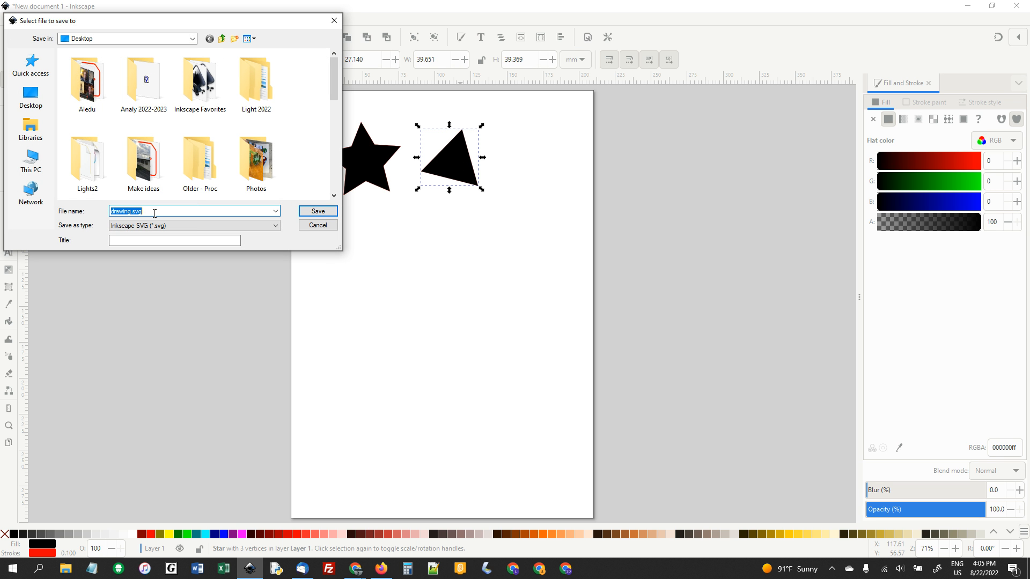
text(Mr. Hays Inkscape 2)
click(319, 212)
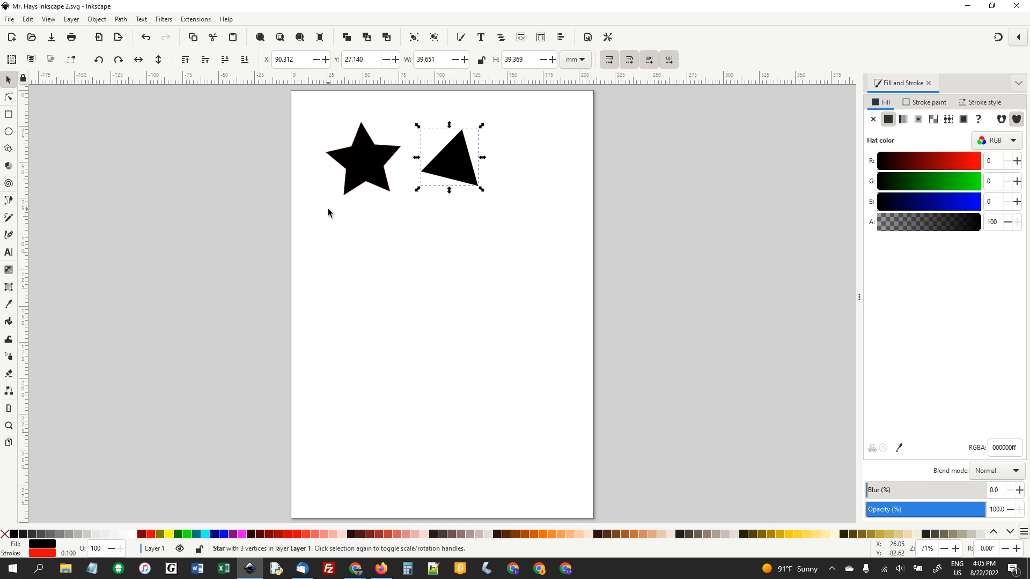
Step: Duplicate the five-cornered star and place the copy directly below the original
click(366, 163)
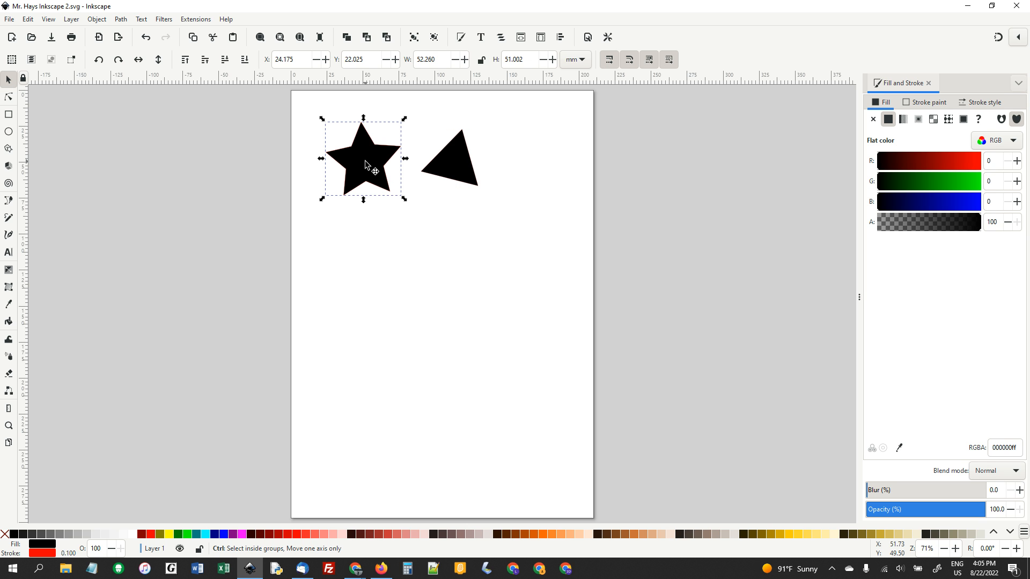
key(ctrl+d)
drag(366, 164, 369, 236)
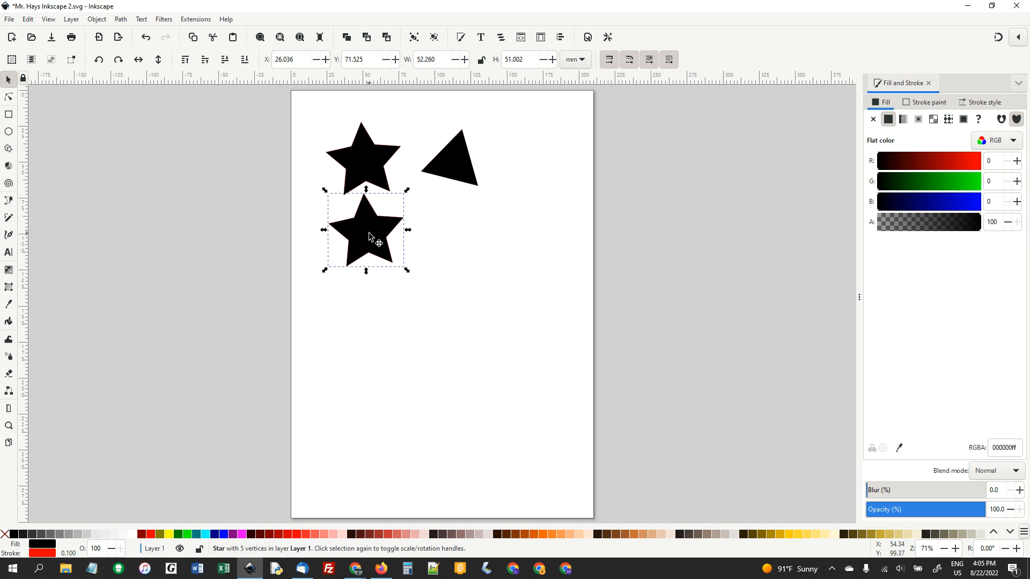
Step: Set the lower star copy to 8 corners and save the drawing
click(372, 233)
key(shift+F9)
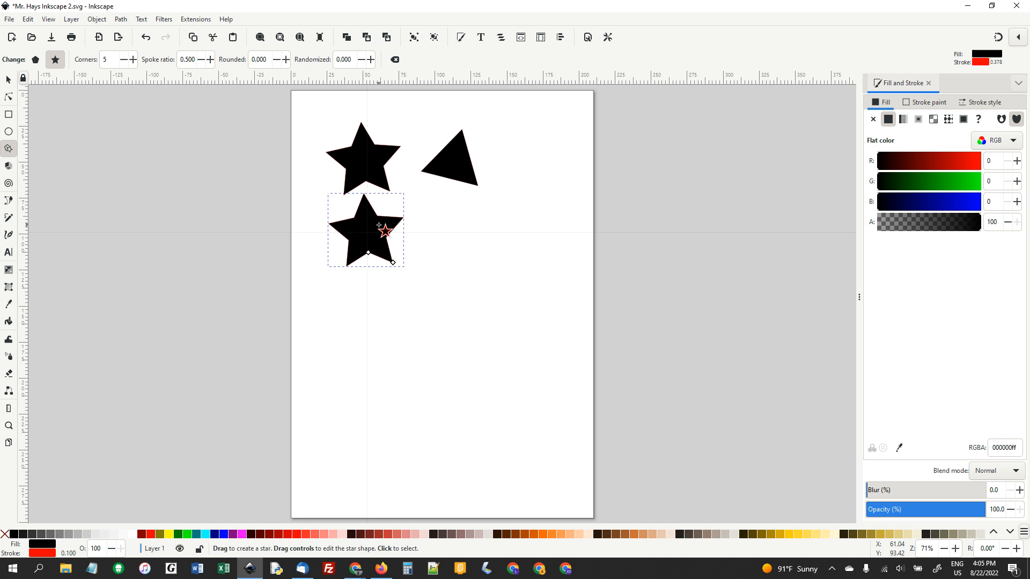
click(8, 79)
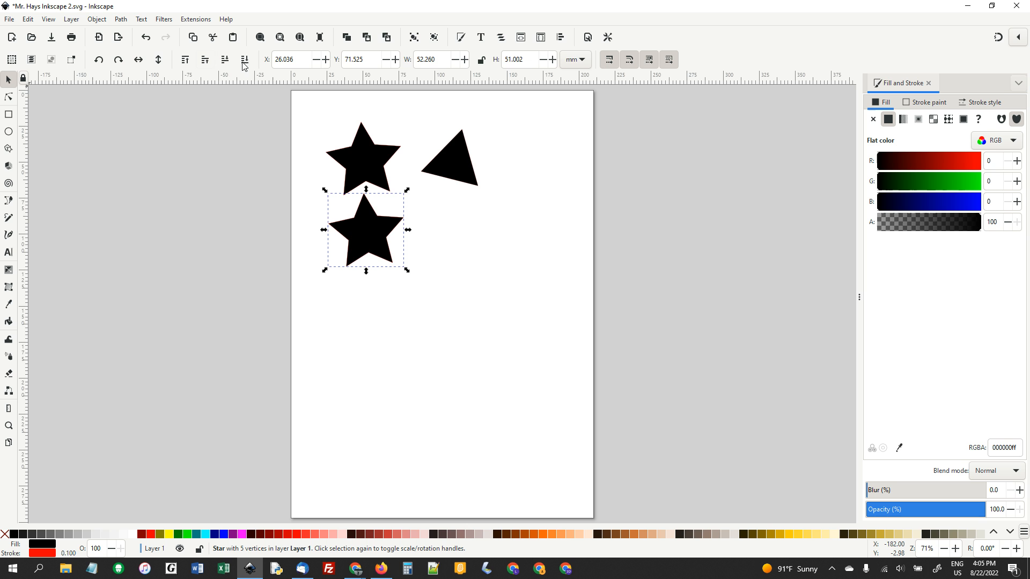
double_click(370, 231)
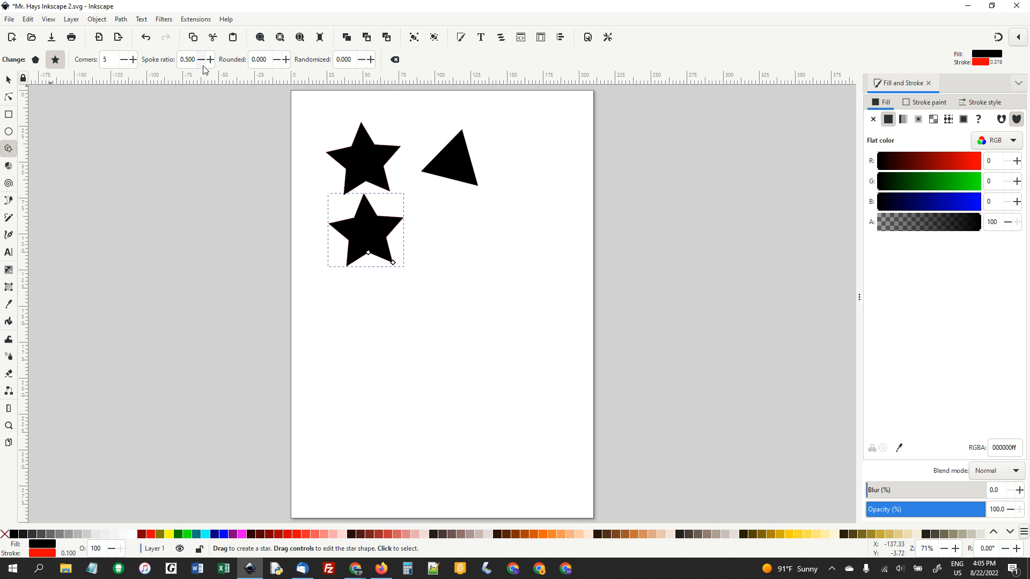
click(116, 60)
text(8)
key(Return)
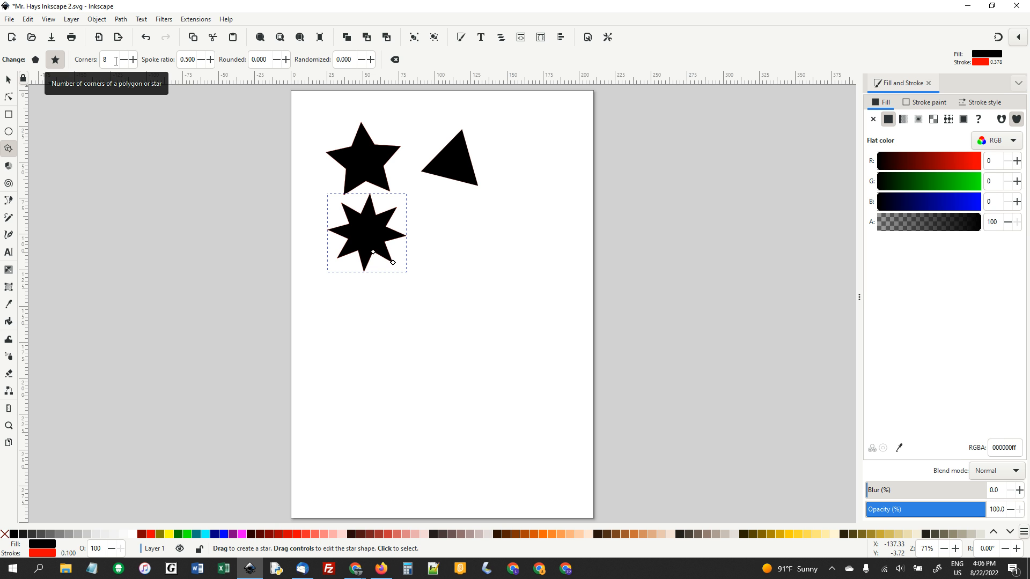
key(ctrl+s)
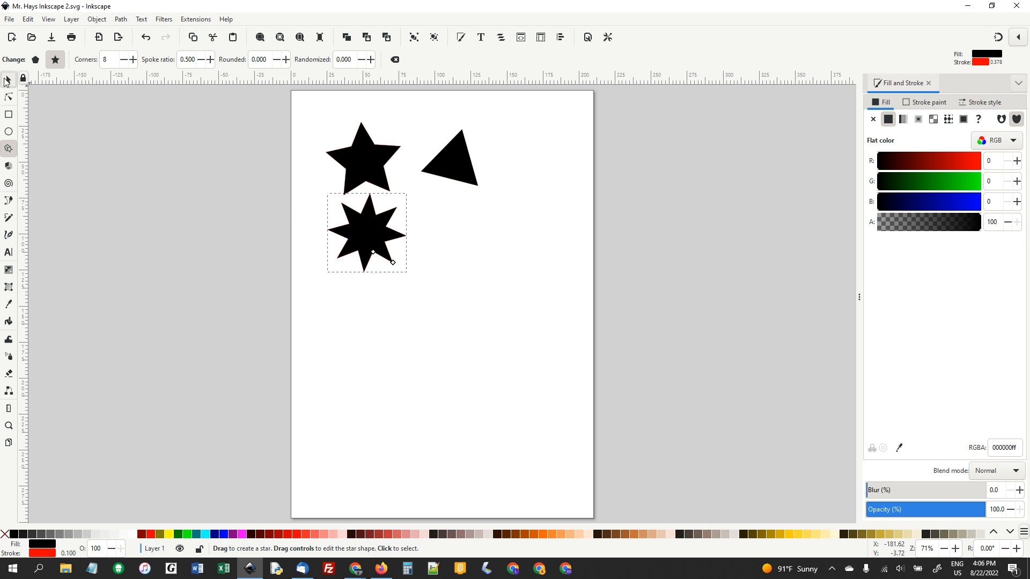
Step: Duplicate the eight-cornered star into the space below the triangle and convert the copy from object to path
click(8, 80)
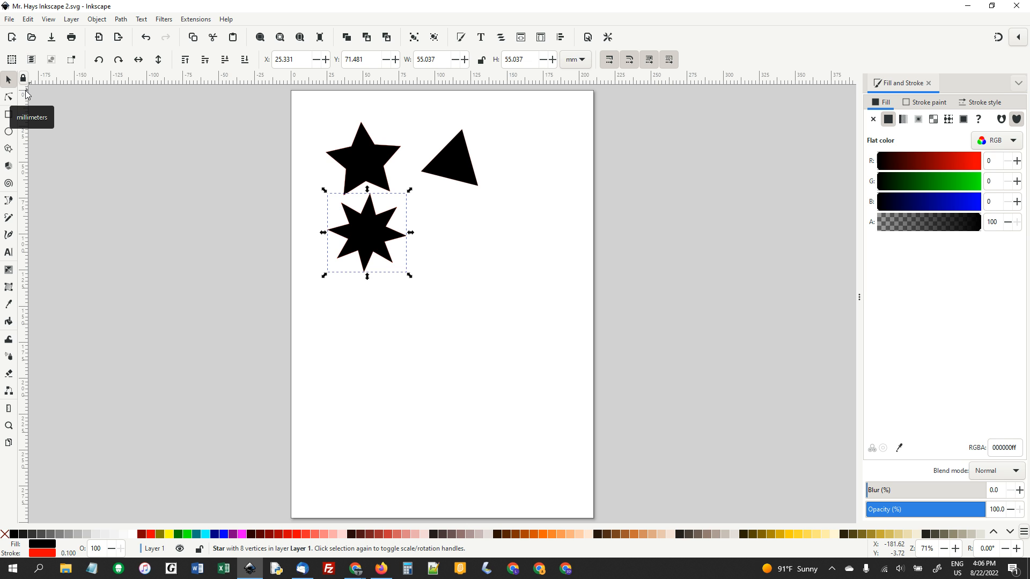
click(370, 236)
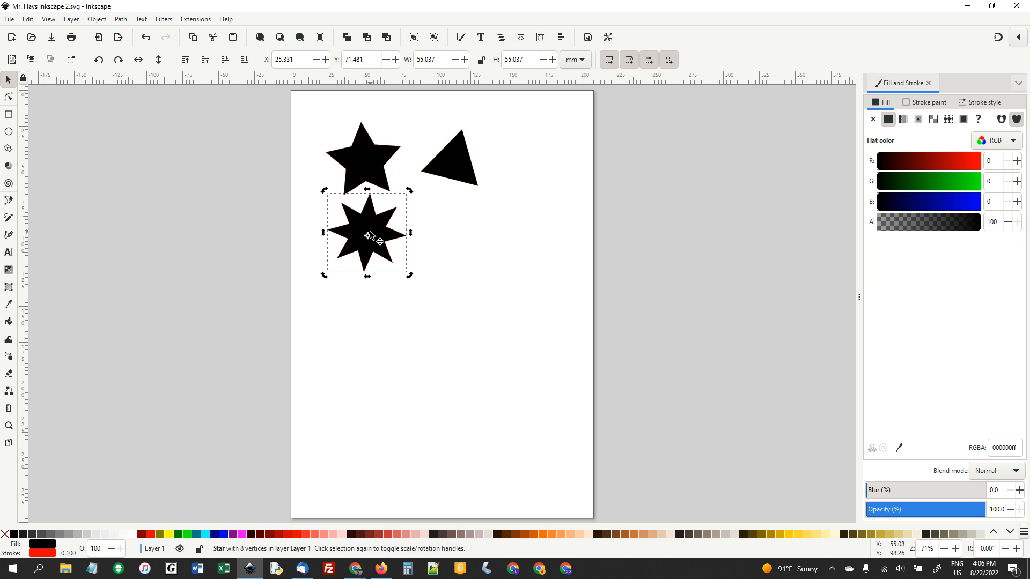
key(ctrl+d)
drag(370, 237, 468, 228)
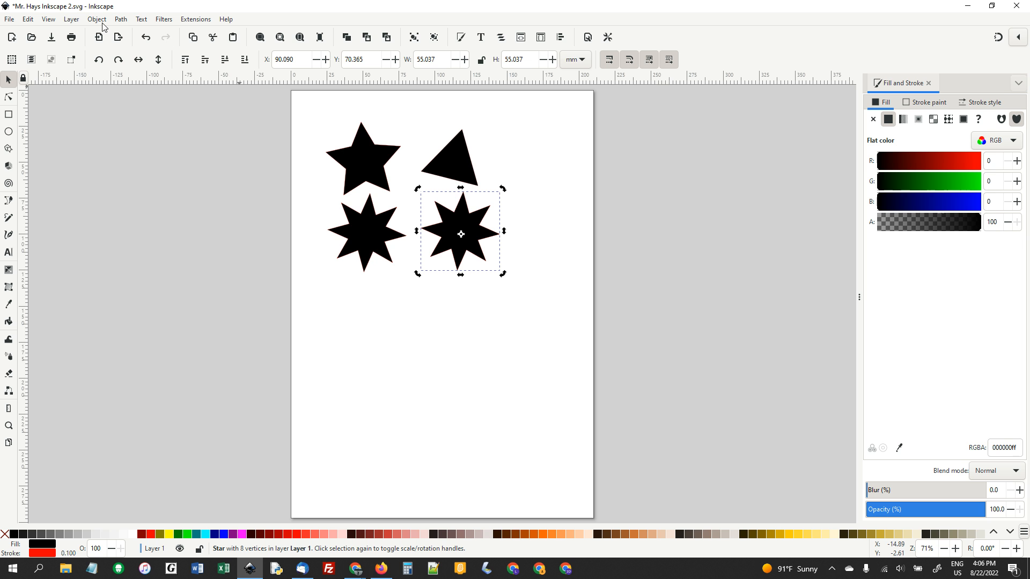
click(121, 19)
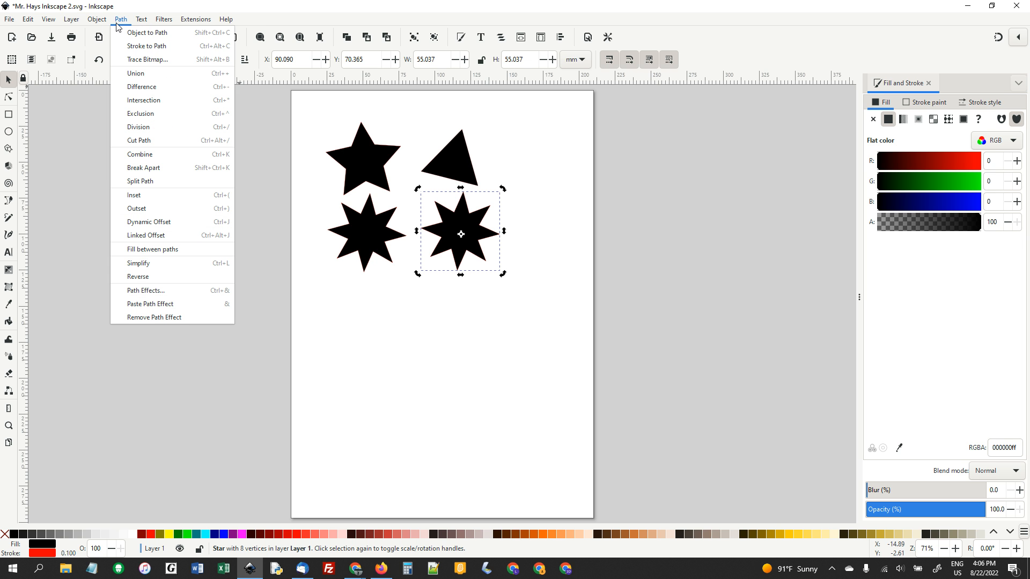
click(127, 33)
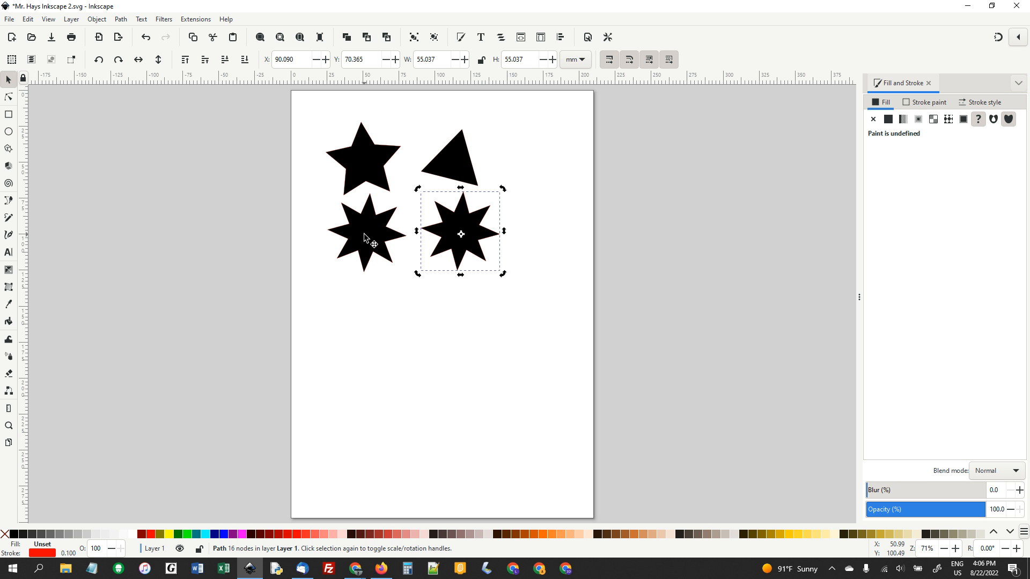
Step: Reshape the original eight-cornered star with its tip radius handle to about 52 mm wide and a spoke ratio of 0.526
key(shift+F9)
click(370, 240)
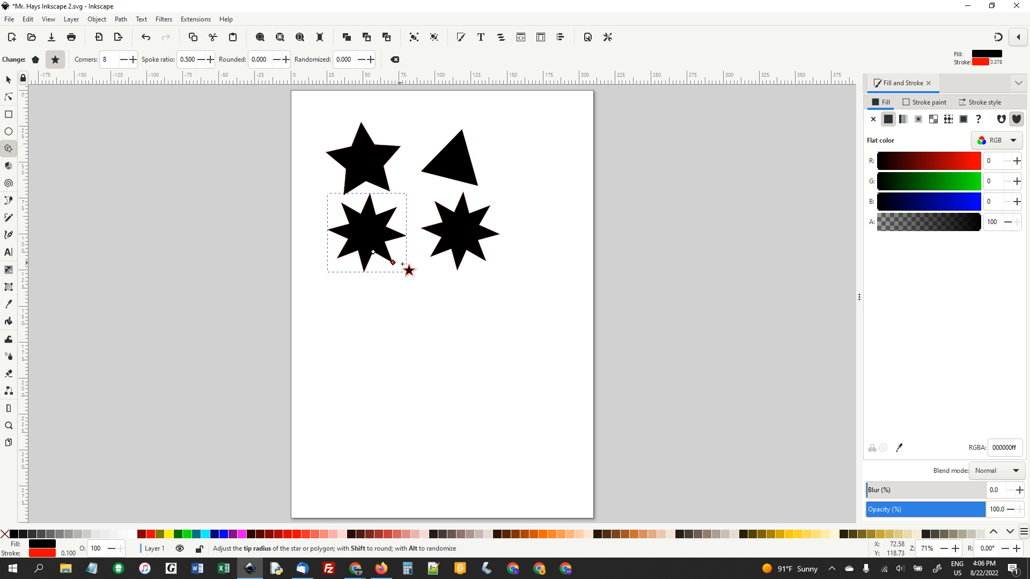
mouse_move(392, 263)
mouse_down()
mouse_move(383, 249)
mouse_move(393, 261)
mouse_up()
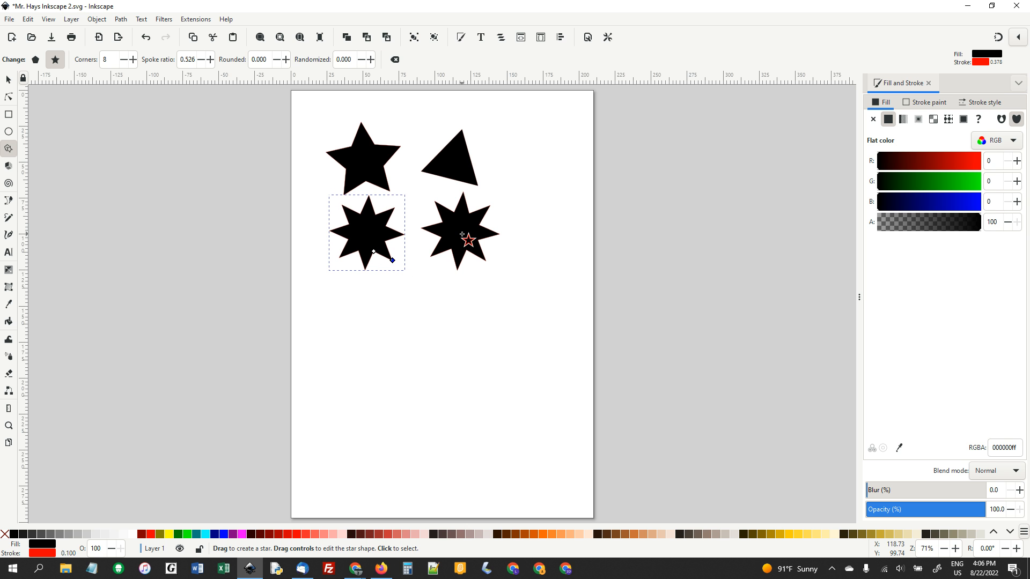
Step: Distort the path star by moving two tip nodes on its right side outward and an inner node to X 149.264, Y 104.784 mm
click(9, 80)
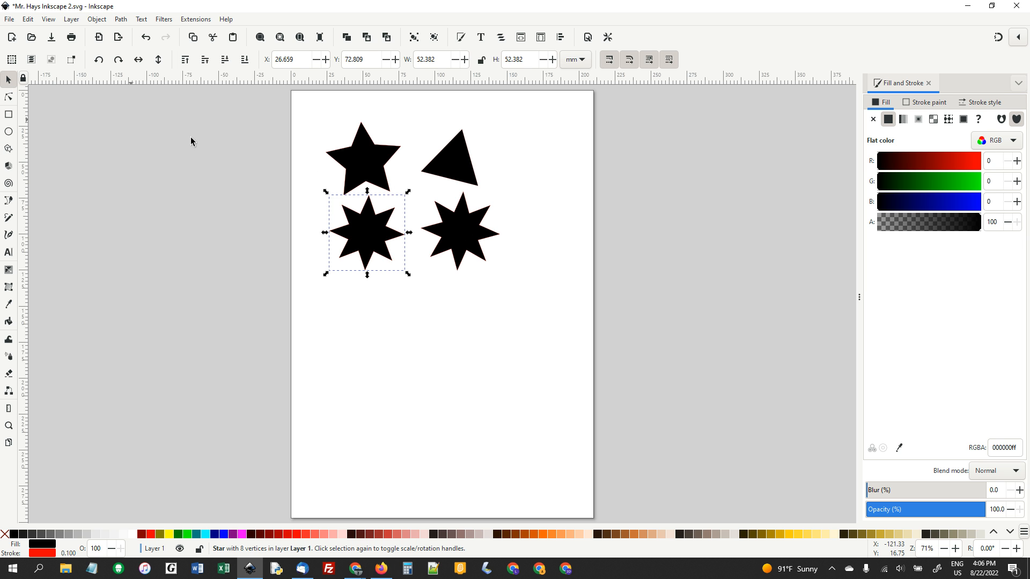
double_click(456, 227)
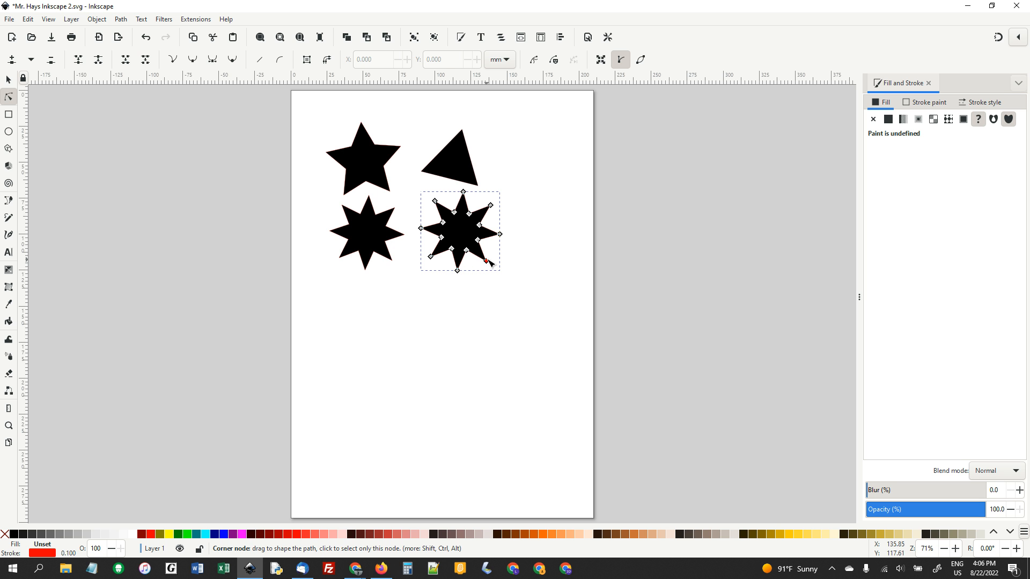
drag(487, 262, 548, 202)
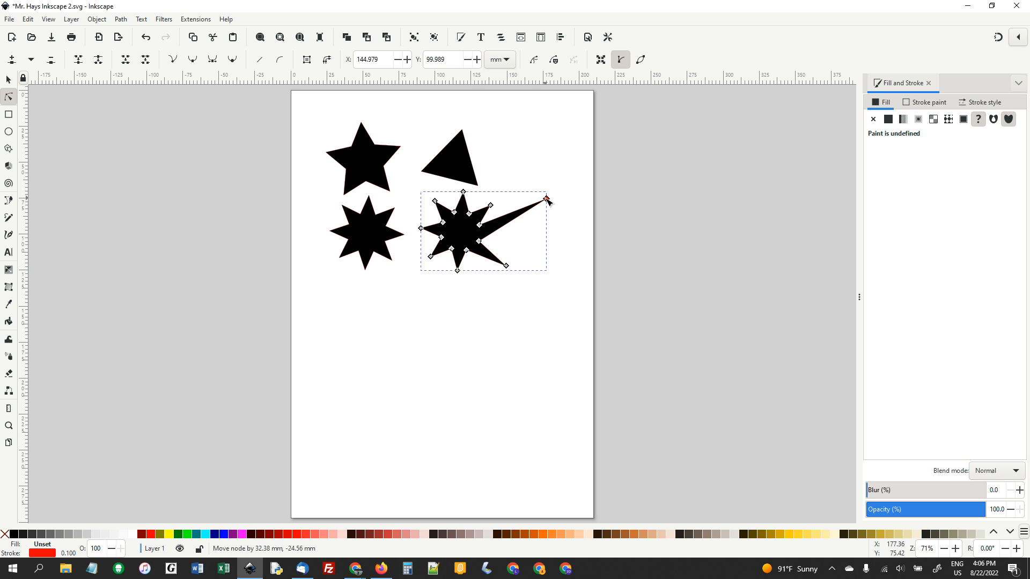
drag(479, 225, 509, 245)
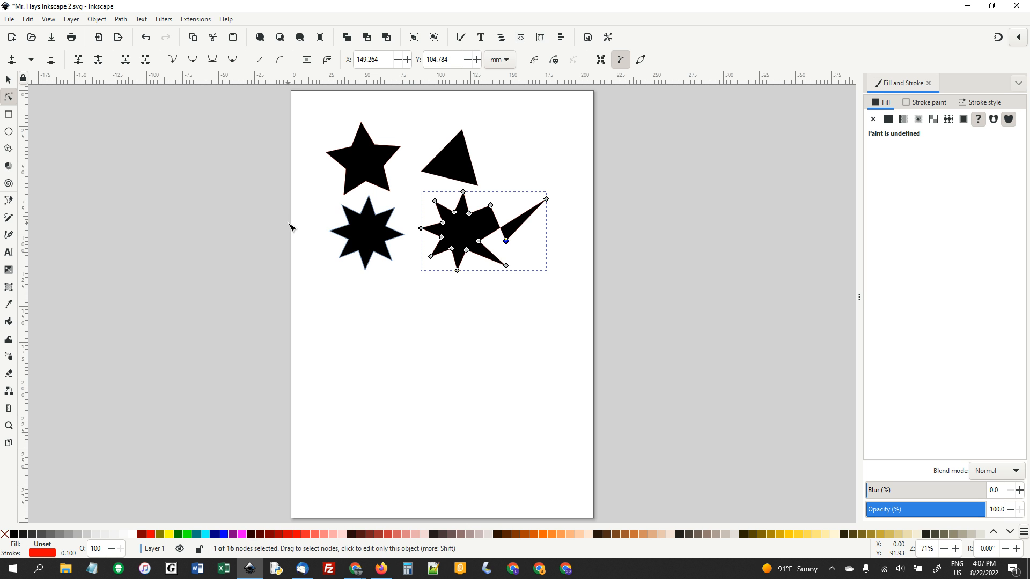
Step: Compare the eight-cornered star's shape handles with the distorted path star's individual nodes, and clear the selection
click(9, 80)
double_click(363, 239)
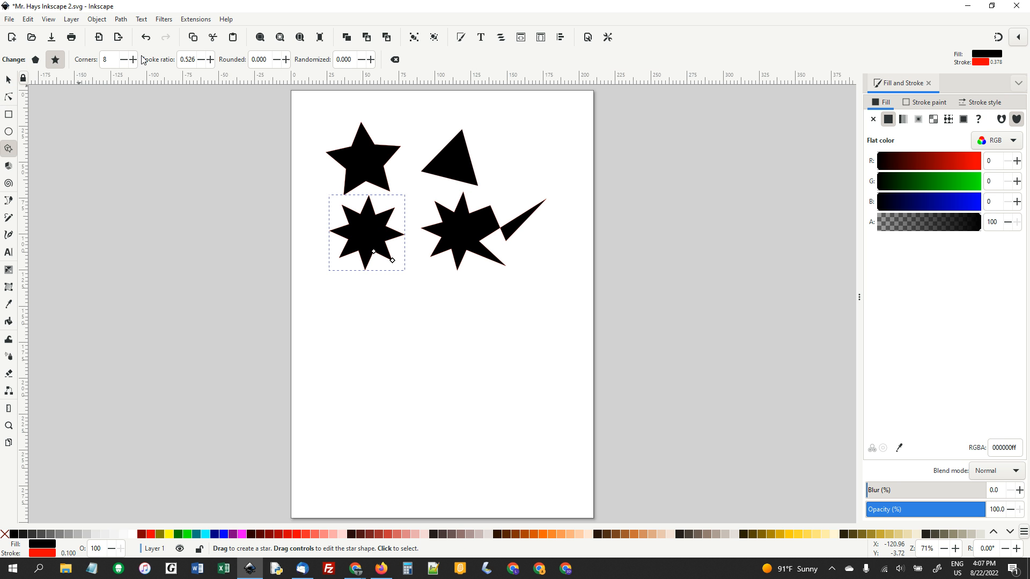
click(9, 80)
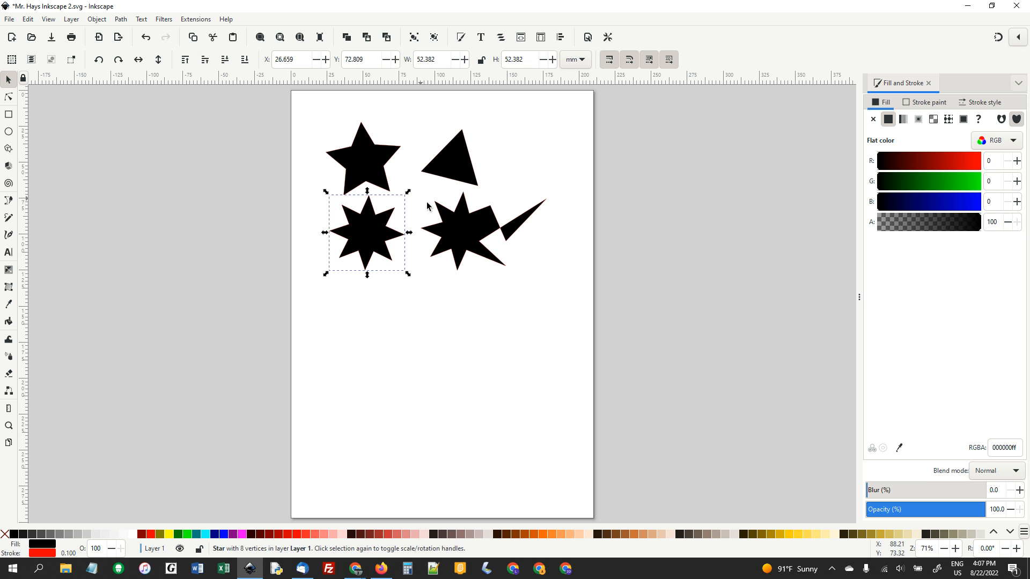
double_click(460, 231)
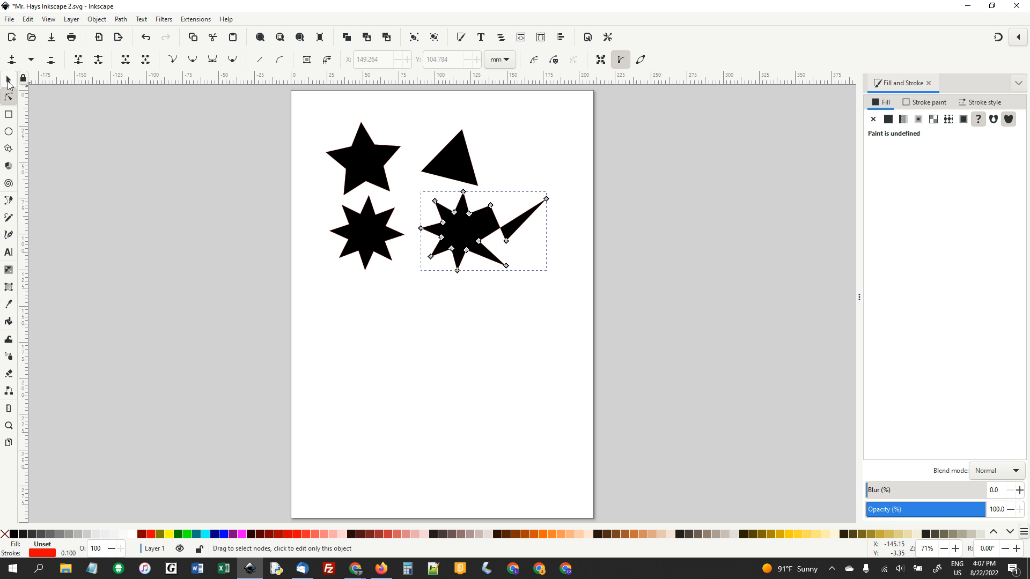
click(8, 80)
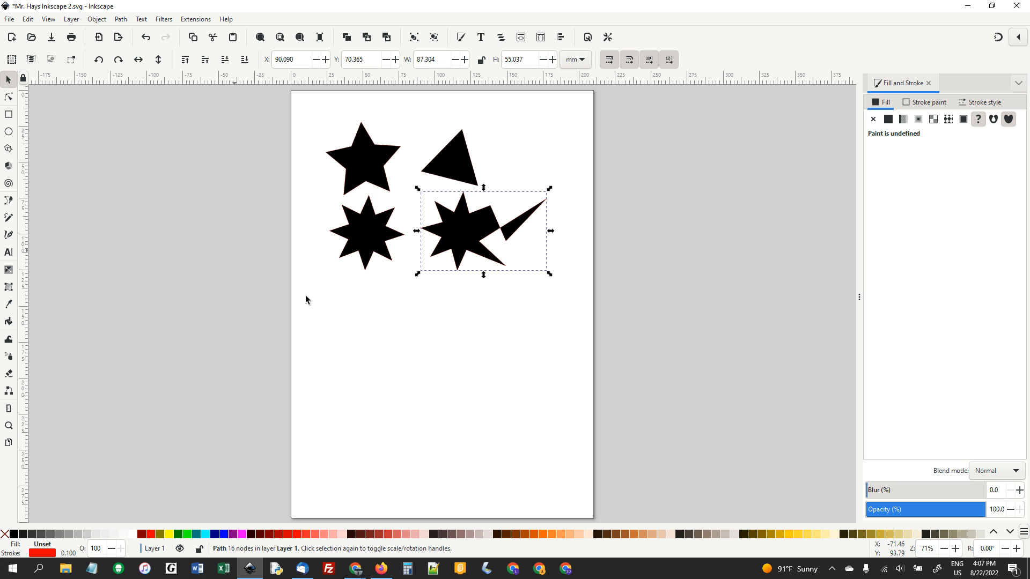
click(358, 327)
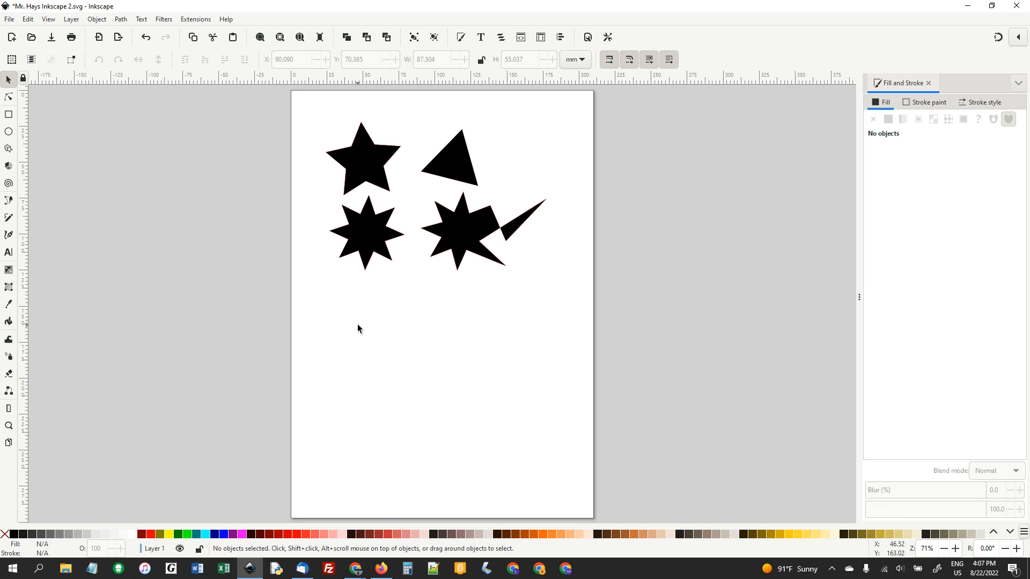
Step: Draw a circle about 32 mm in diameter in the empty space below the original eight-cornered star
click(8, 132)
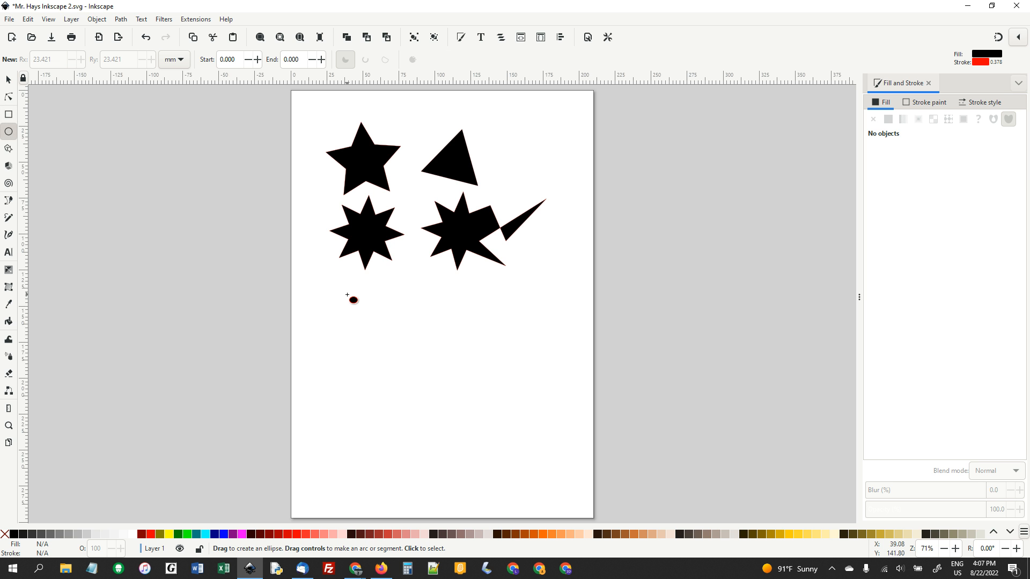
mouse_move(348, 294)
mouse_down()
mouse_move(396, 341)
mouse_move(394, 325)
mouse_up()
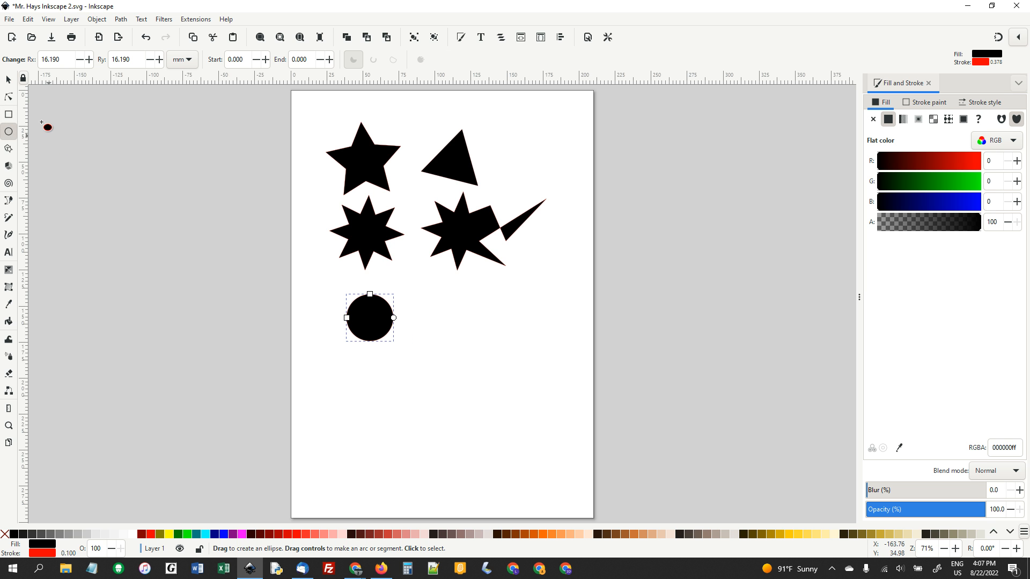
double_click(9, 80)
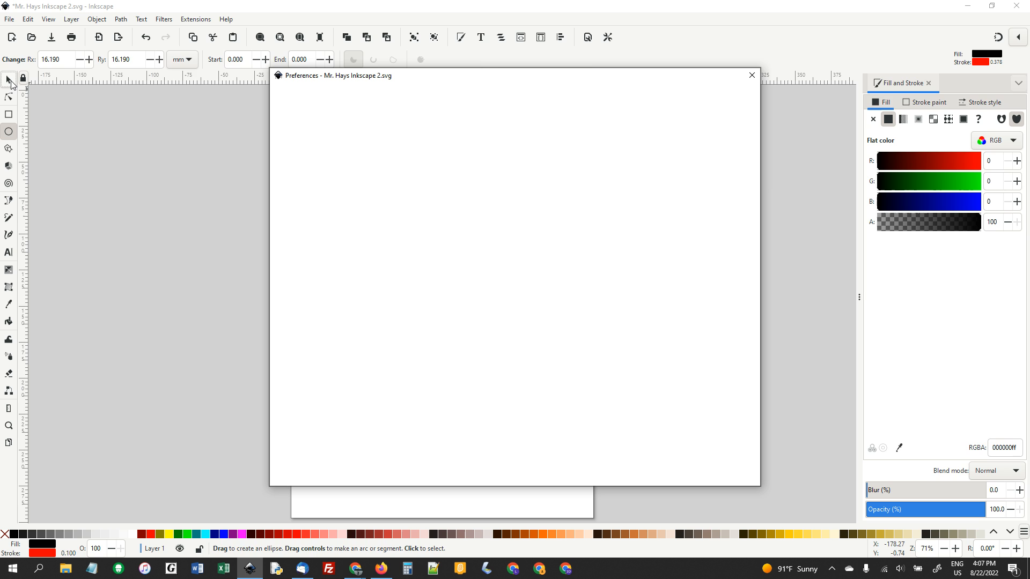
click(753, 77)
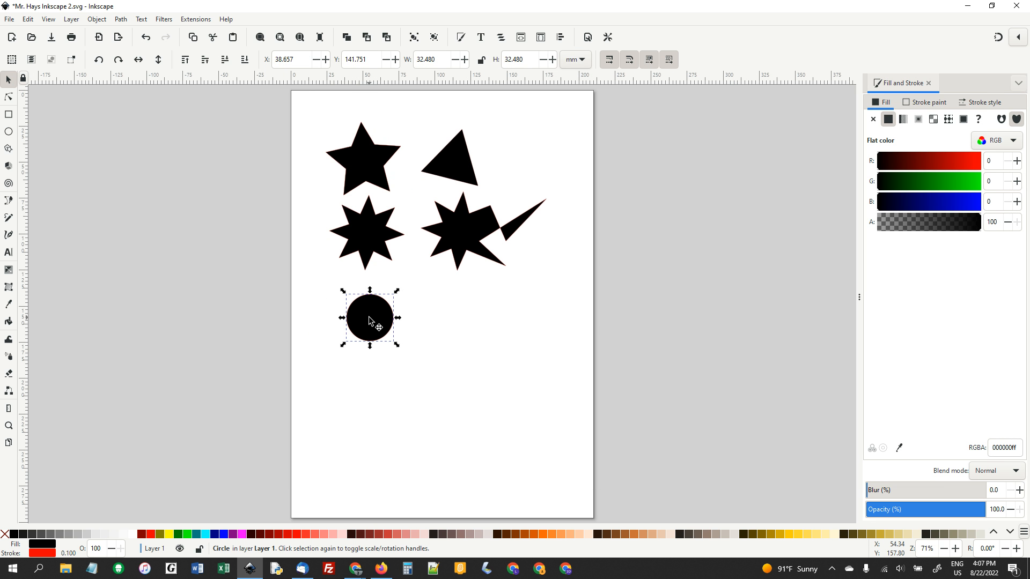
Step: Duplicate the circle with a partial overlap, and place a copy of the overlapping pair to its right
key(ctrl+d)
drag(377, 322, 402, 322)
drag(331, 288, 516, 320)
key(ctrl+d)
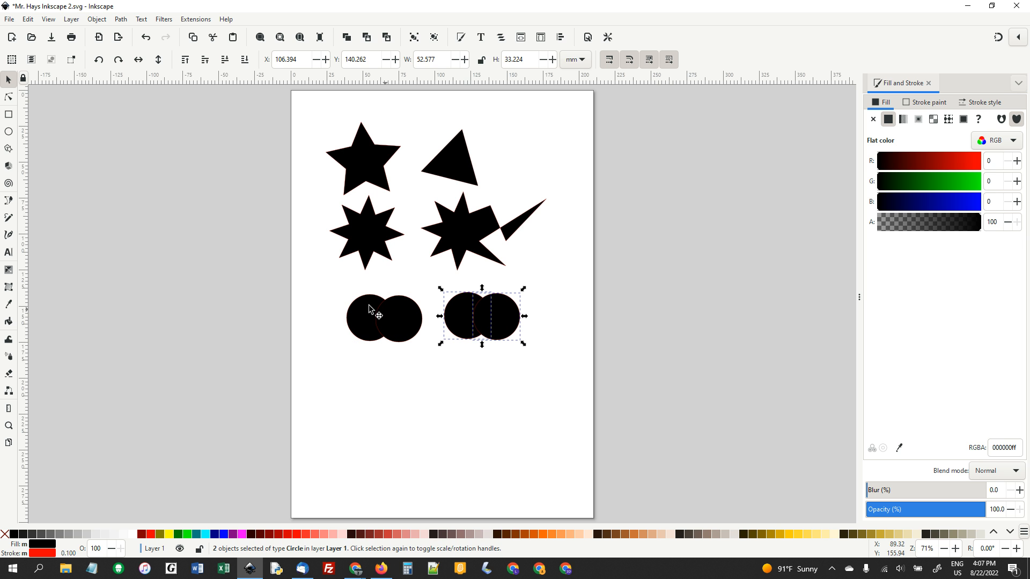
Step: Remove the fill from all four circles so only their red outlines are drawn, and clear the selection
drag(320, 282, 547, 365)
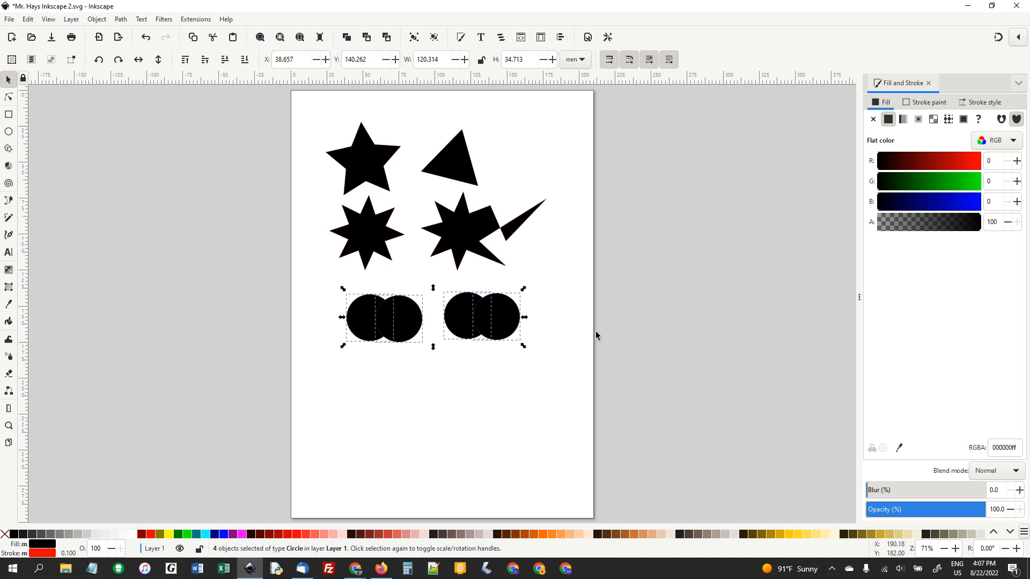
click(96, 19)
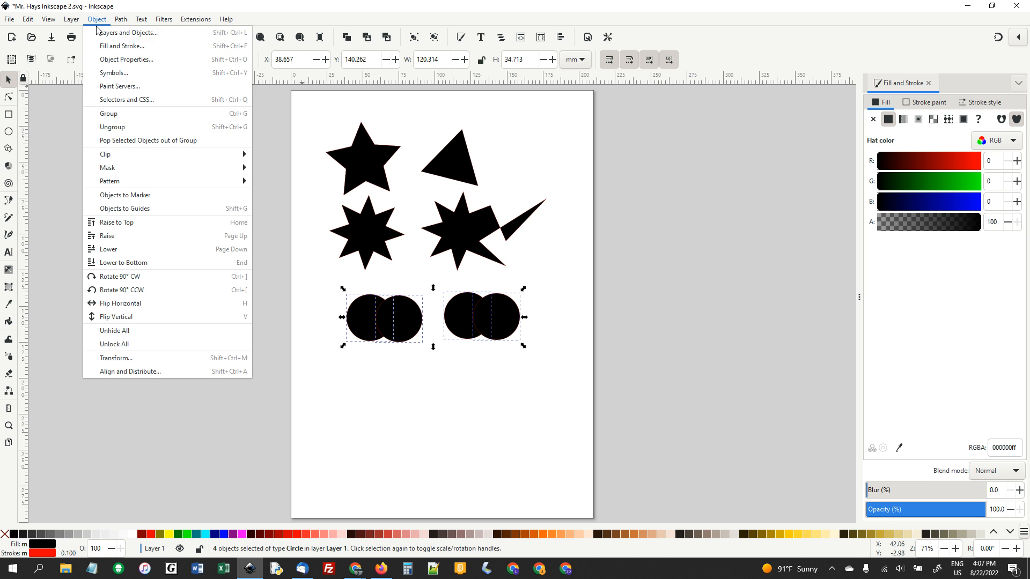
click(96, 19)
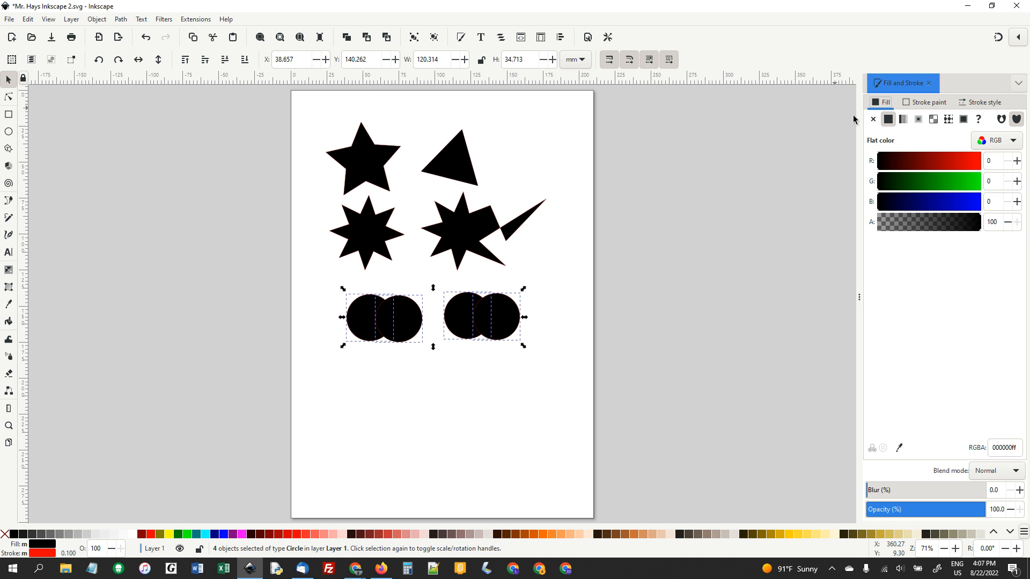
click(873, 119)
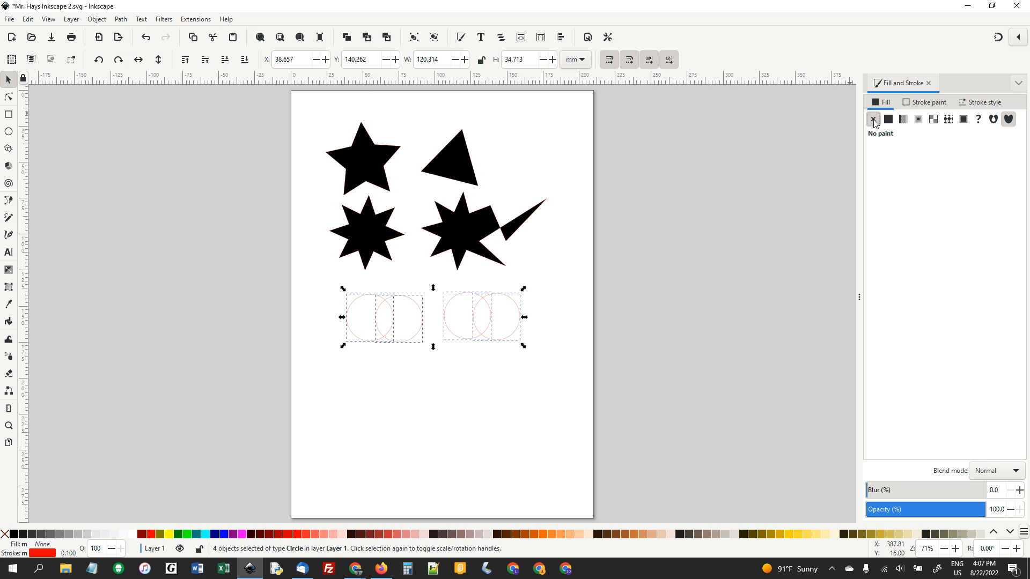
click(927, 103)
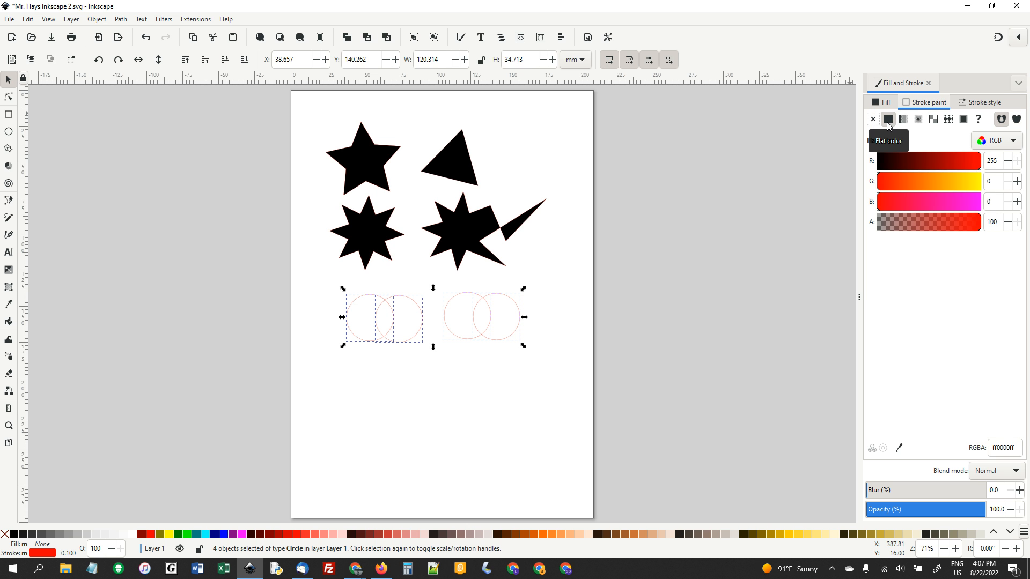
click(550, 295)
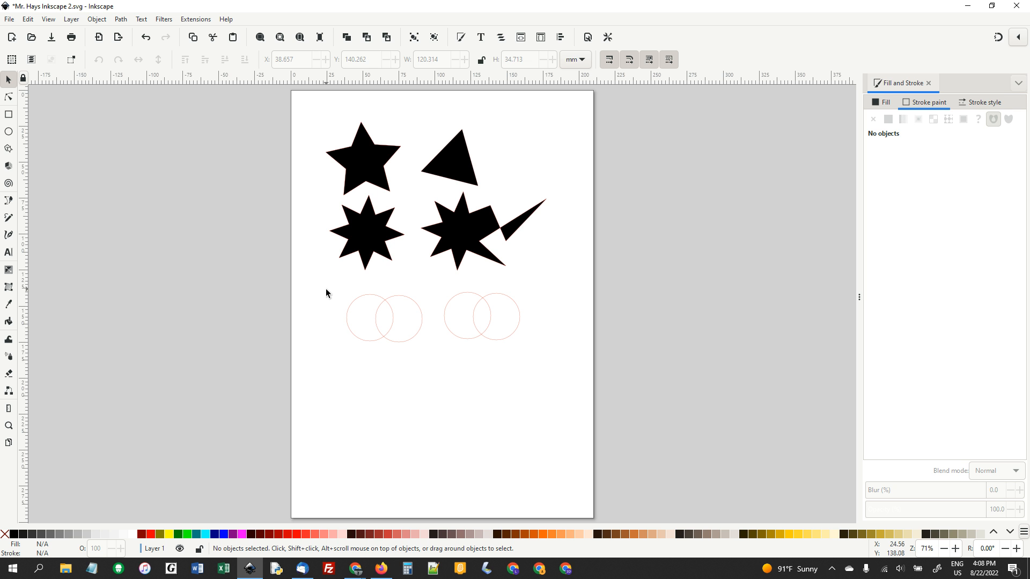
Step: Merge the left pair of overlapping circles into one outline with Union and check its nodes
drag(326, 290, 427, 354)
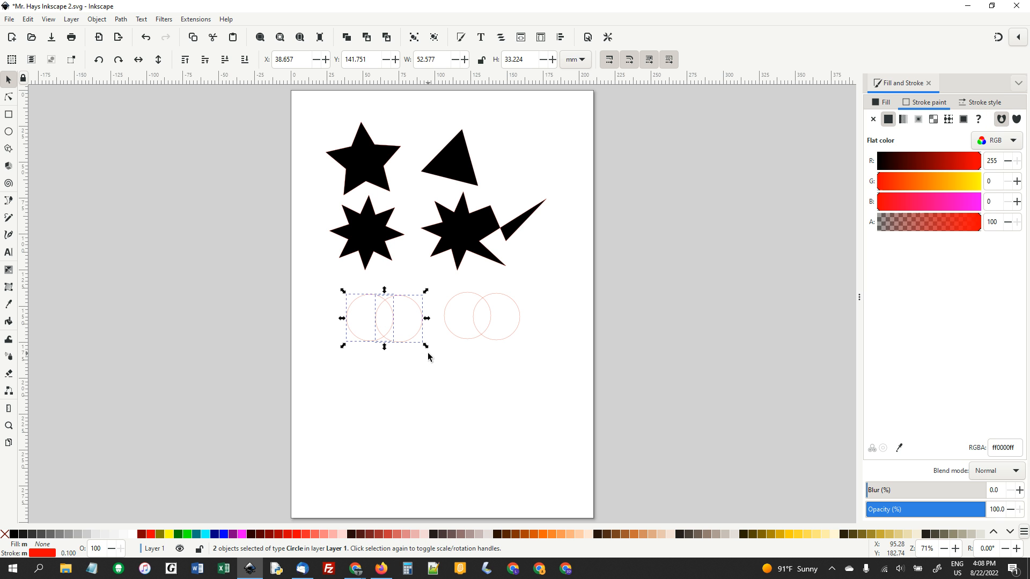
click(122, 19)
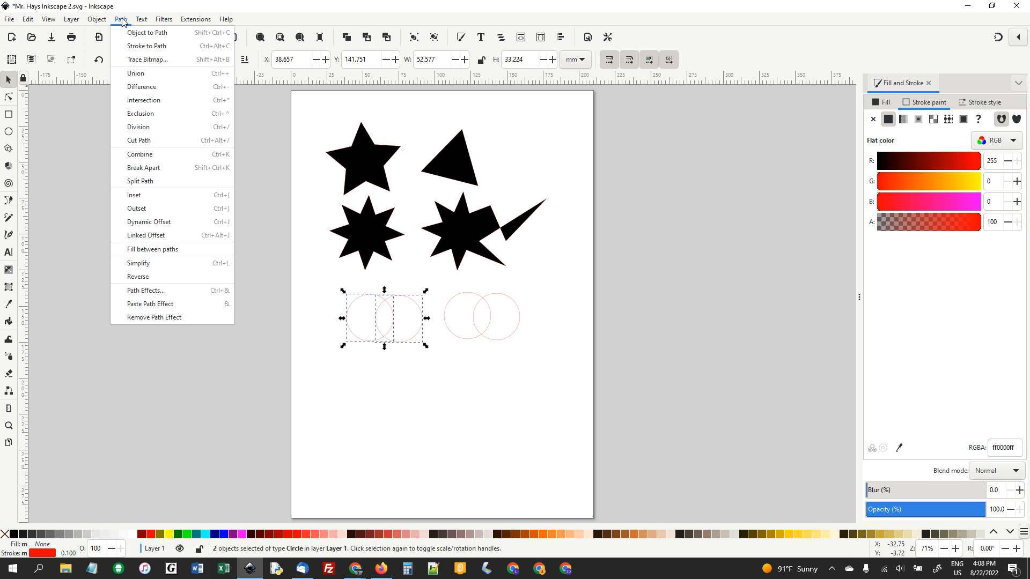
click(134, 76)
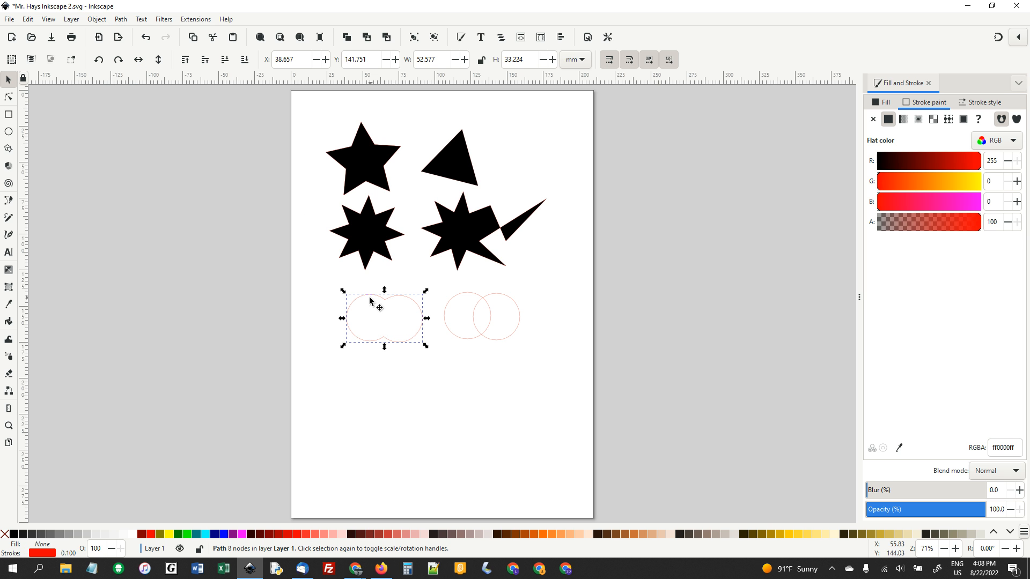
key(n)
click(8, 80)
Step: Cut the right circle out of the left one in the second pair with Difference to make a crescent
drag(440, 290, 543, 356)
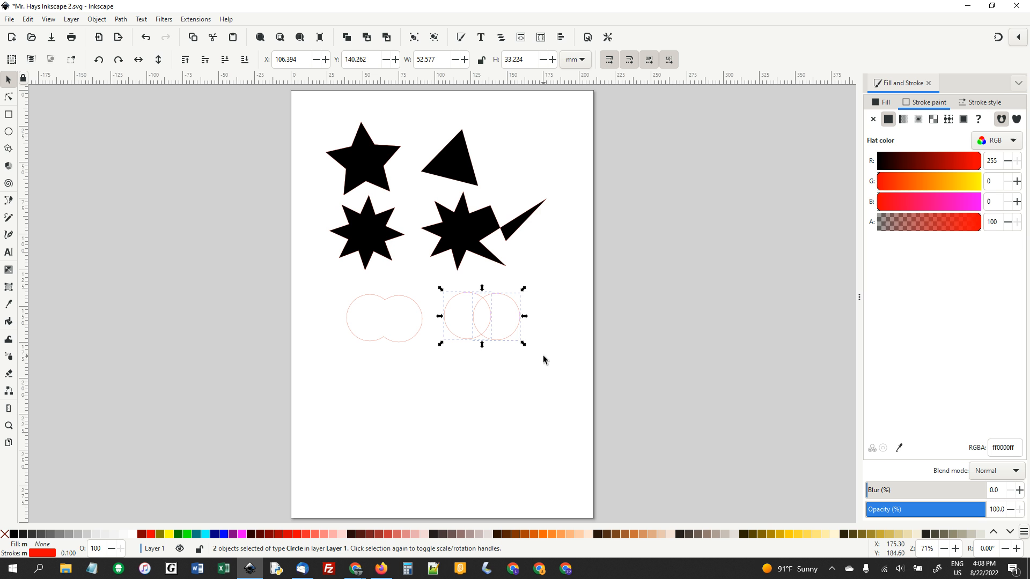
click(121, 20)
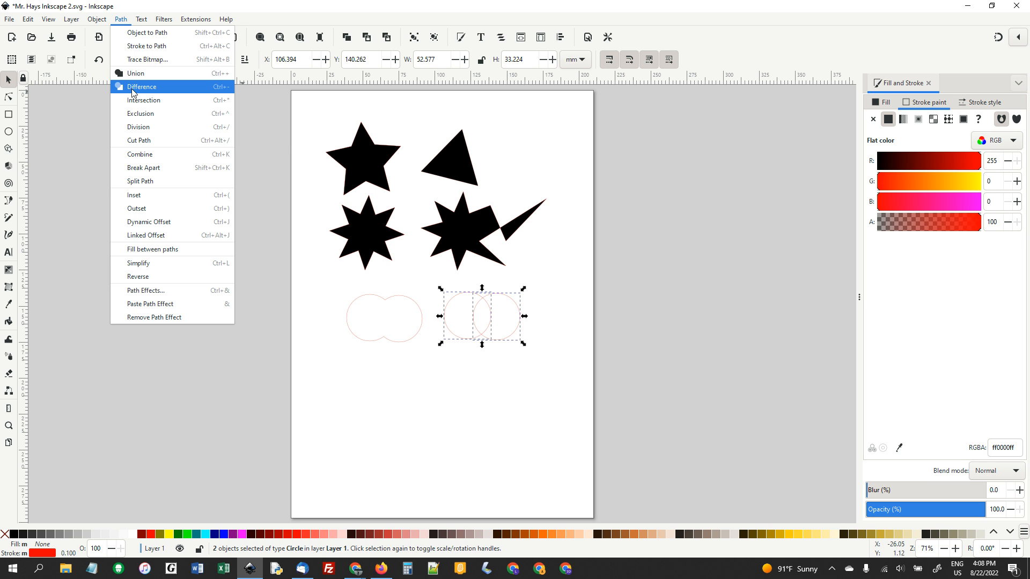
click(133, 93)
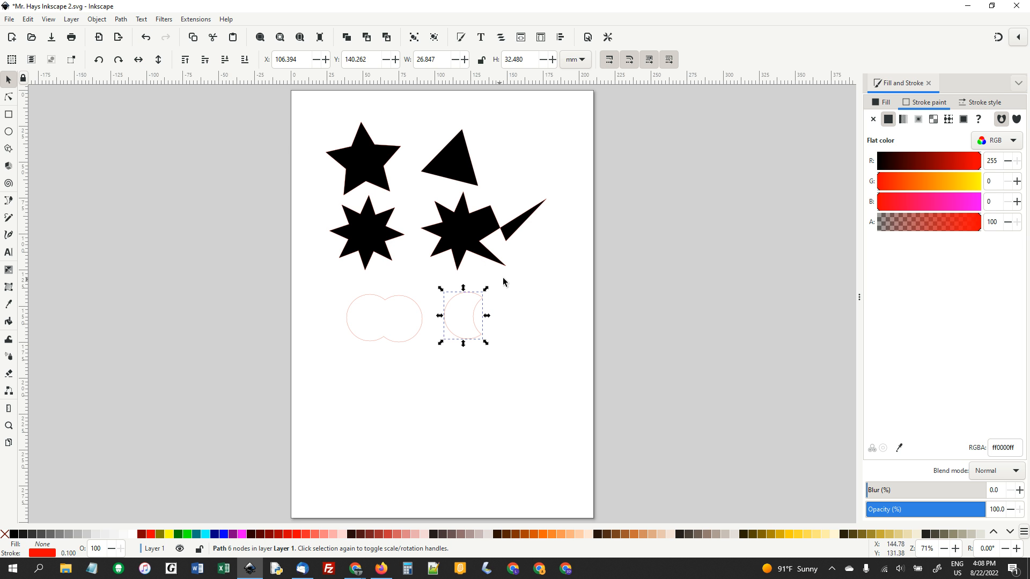
click(520, 306)
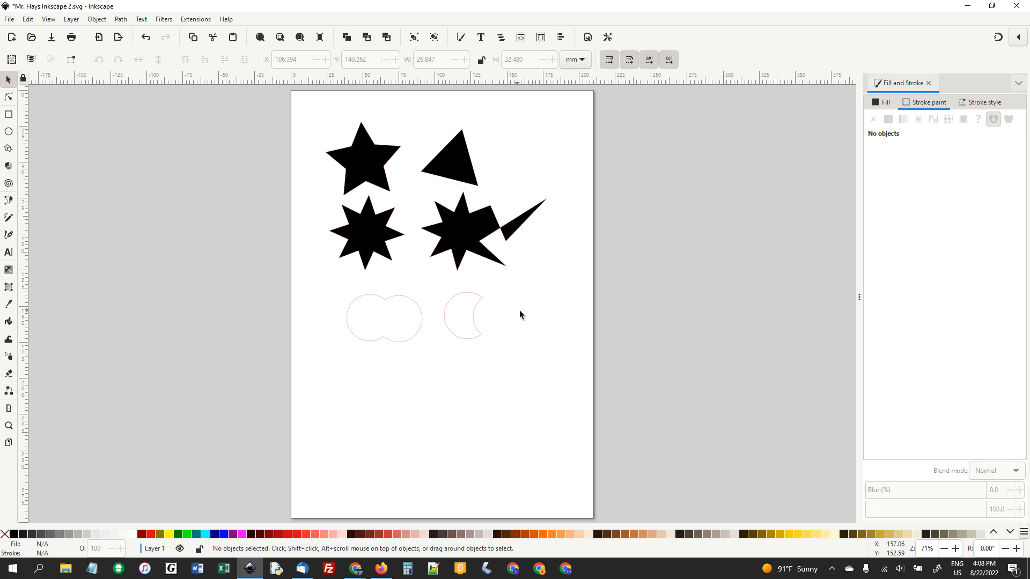
Step: Move the merged circle pair and the crescent up slightly, closer to the stars, and save the document
drag(390, 288, 381, 277)
drag(472, 292, 472, 285)
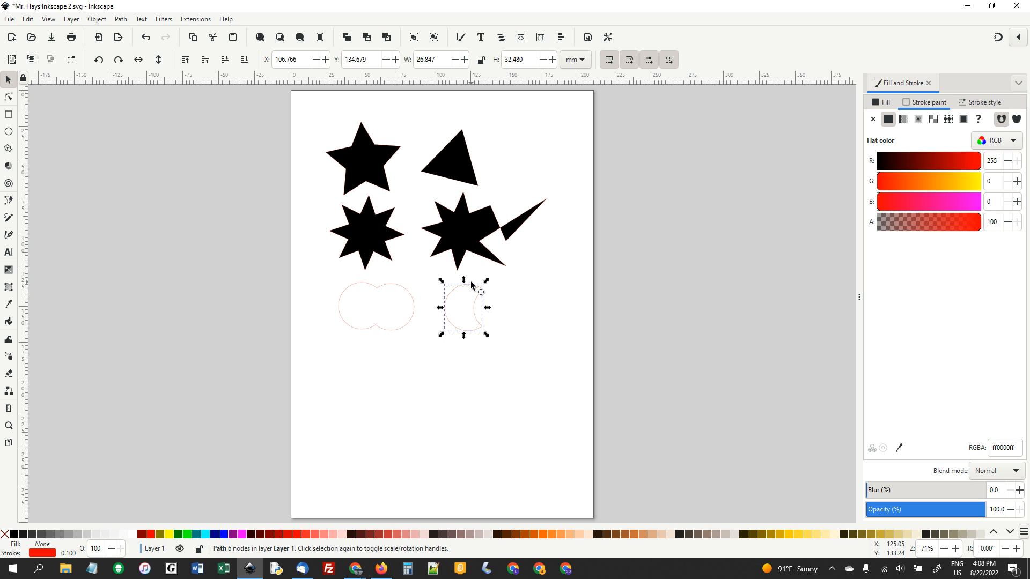
key(ctrl+s)
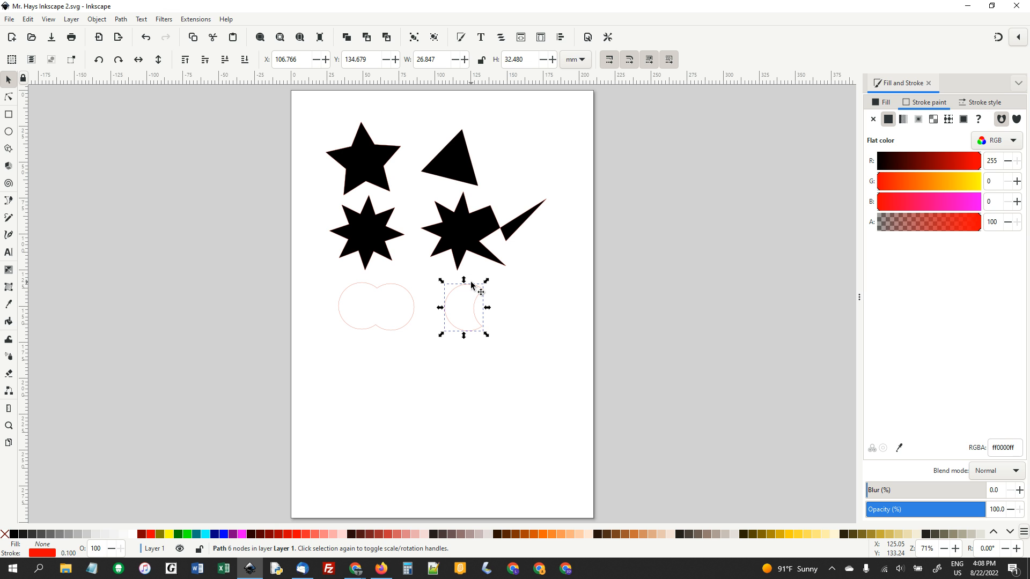
Step: Draw an unfilled circle about 31 mm in diameter below the merged circle pair
click(9, 134)
drag(344, 380, 378, 418)
click(8, 81)
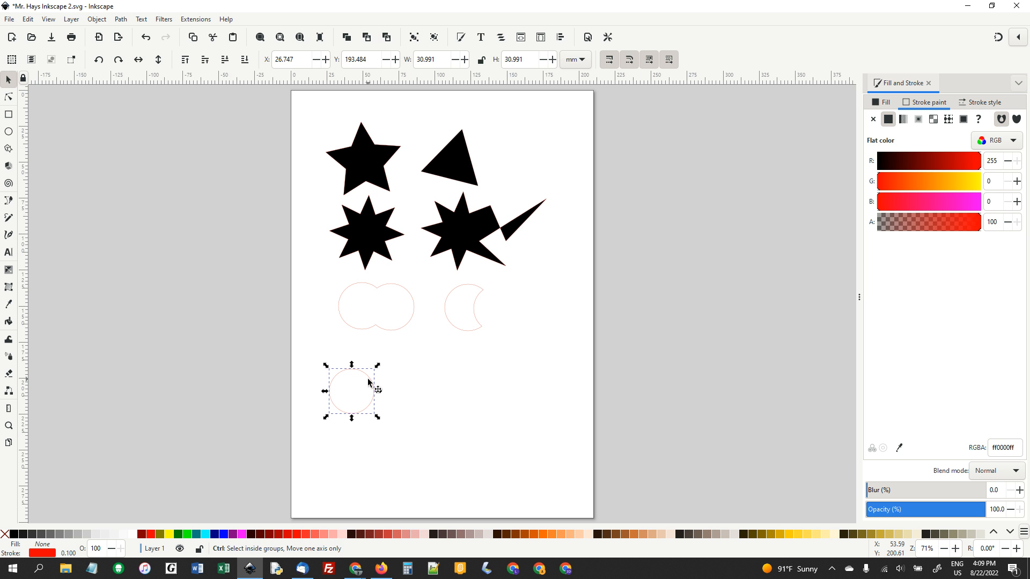
Step: Duplicate the new circle into a cluster of six overlapping circles, plus one separate copy to their right
key(ctrl+d)
drag(384, 379, 508, 376)
key(ctrl+d)
key(ctrl+d)
key(ctrl+d)
key(ctrl+d)
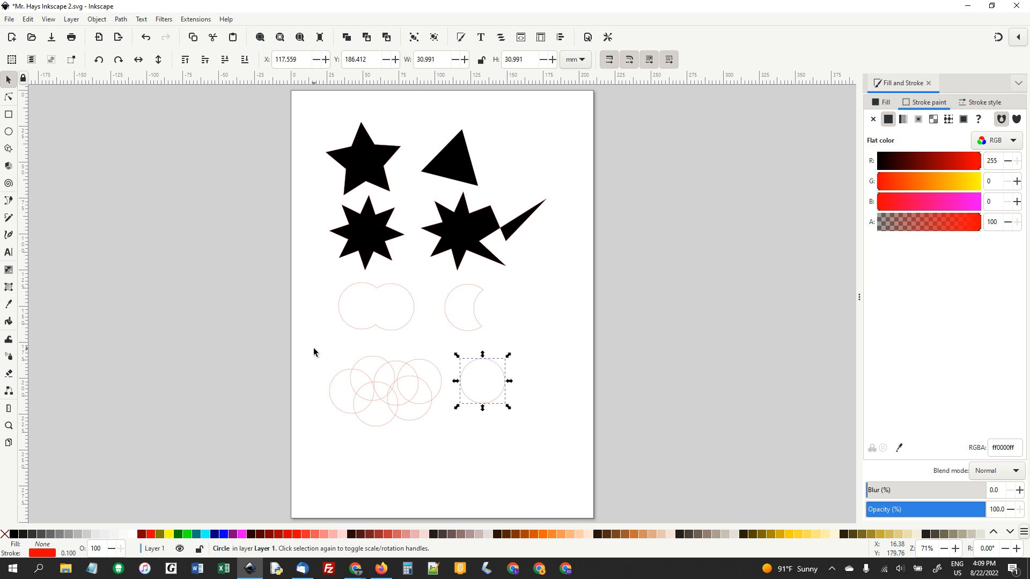
Step: Merge the six overlapping circles into a single cloud outline with Union
drag(314, 348, 446, 440)
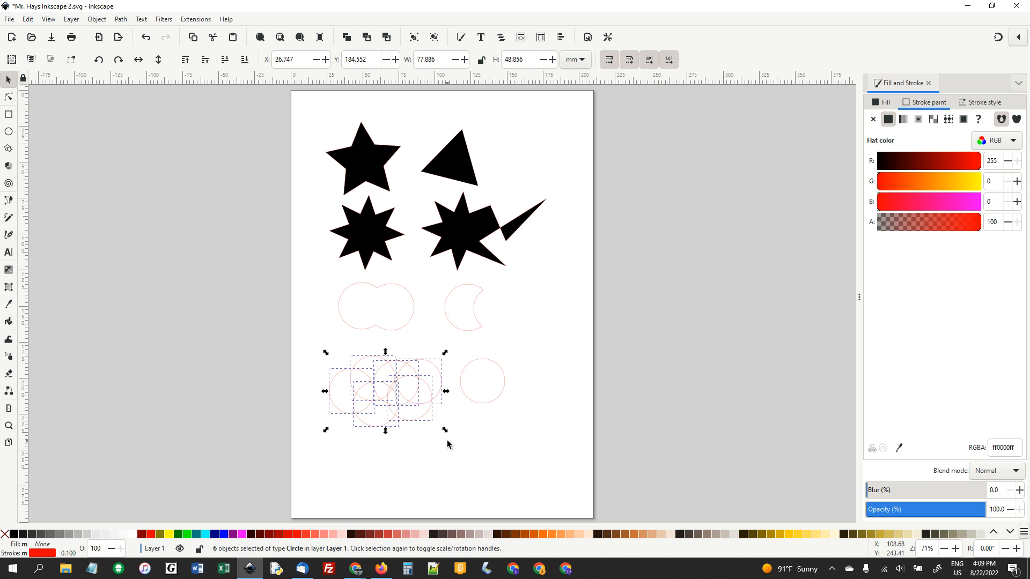
click(121, 19)
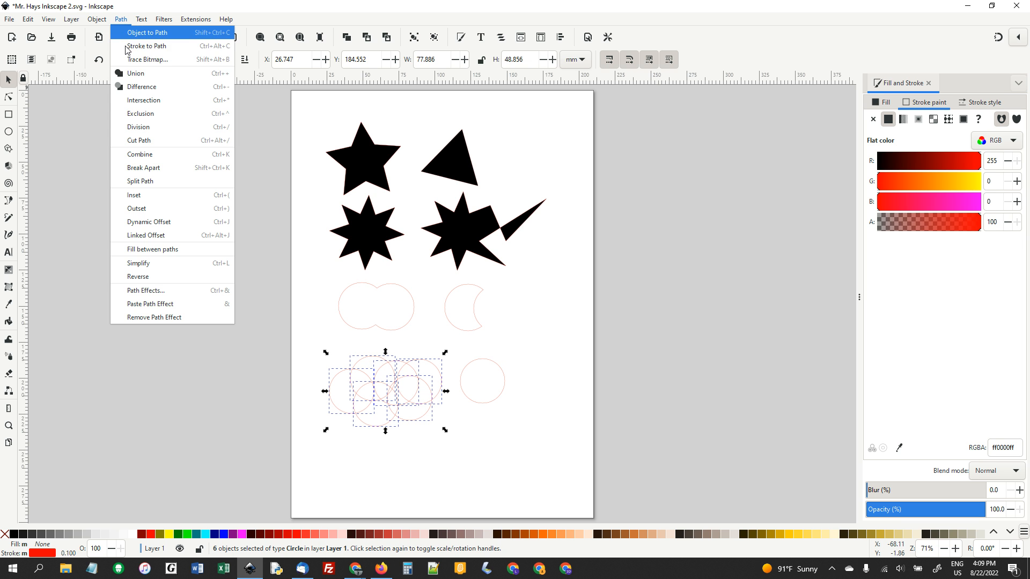
click(133, 74)
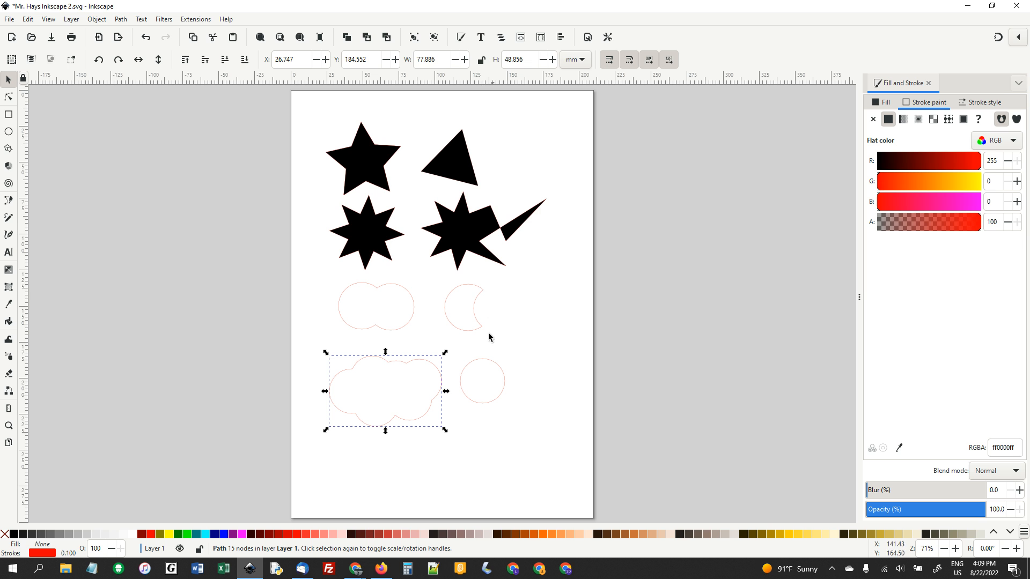
Step: Duplicate the separate circle beside the cloud into a cluster of five overlapping circles
click(489, 364)
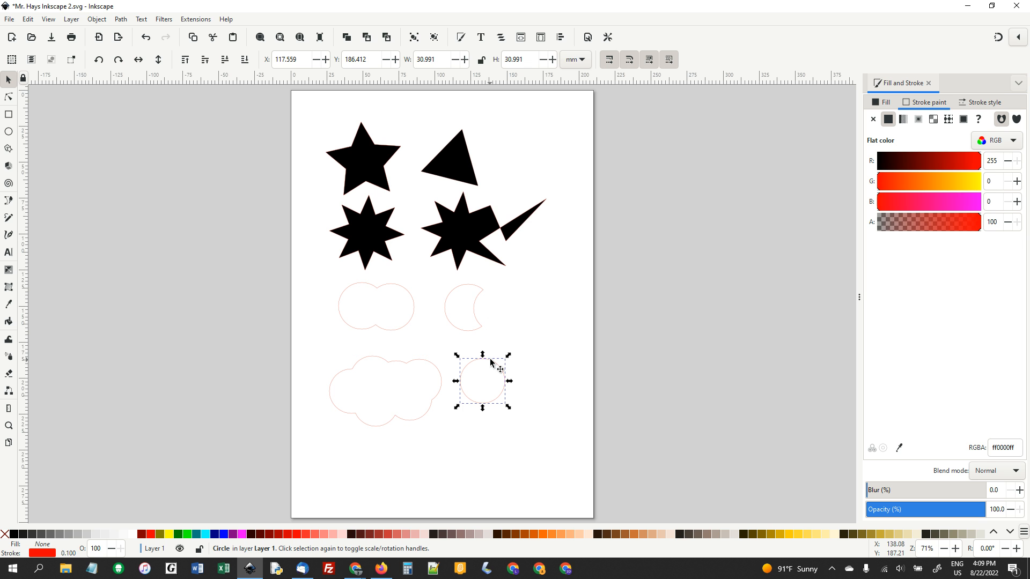
key(ctrl)
key(ctrl+d)
drag(492, 359, 562, 365)
click(514, 348)
key(ctrl+d)
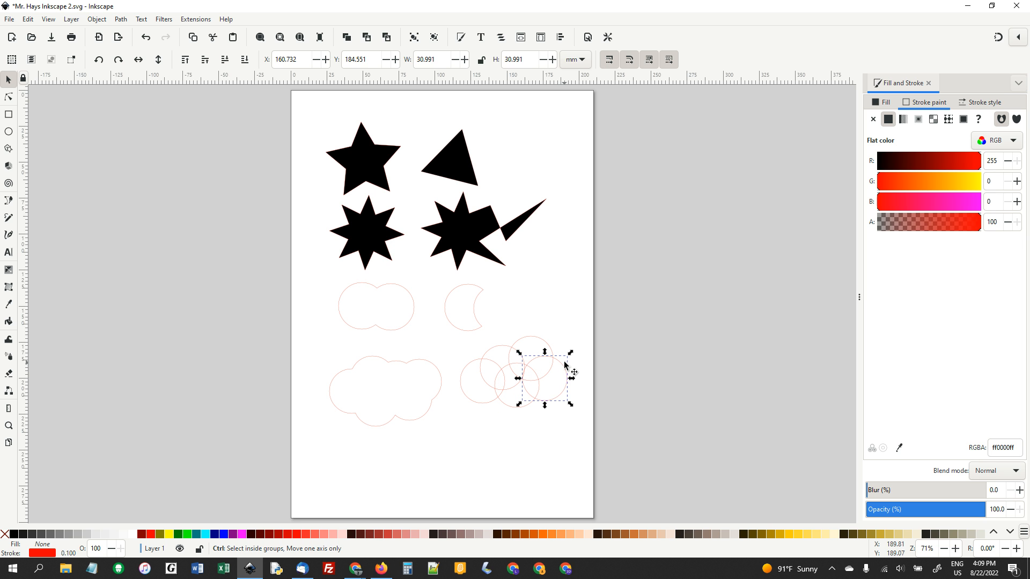
Step: Merge the cluster of five overlapping circles into a second cloud outline with Union
drag(452, 333, 585, 437)
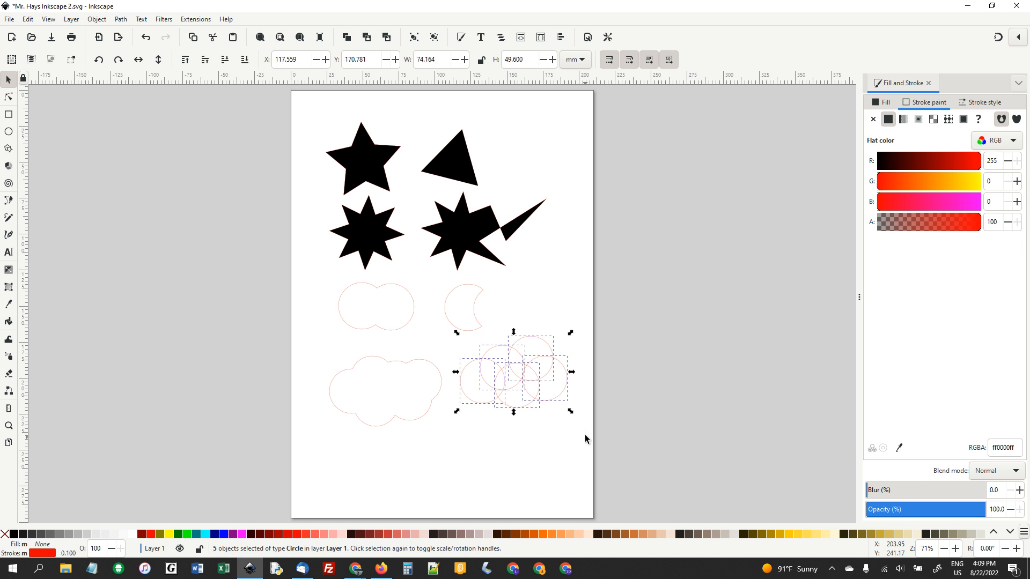
click(98, 22)
mouse_move(115, 20)
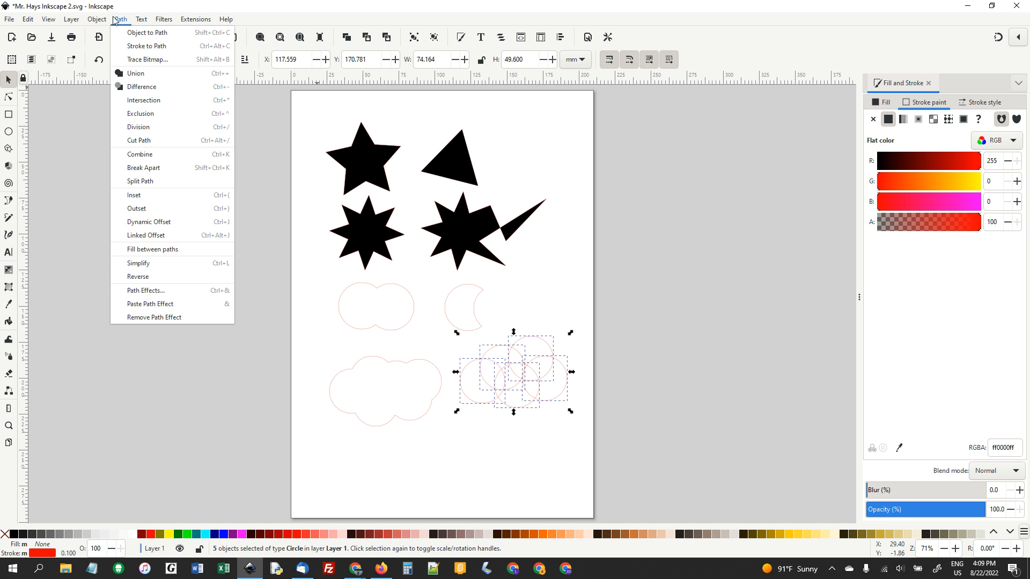
click(136, 74)
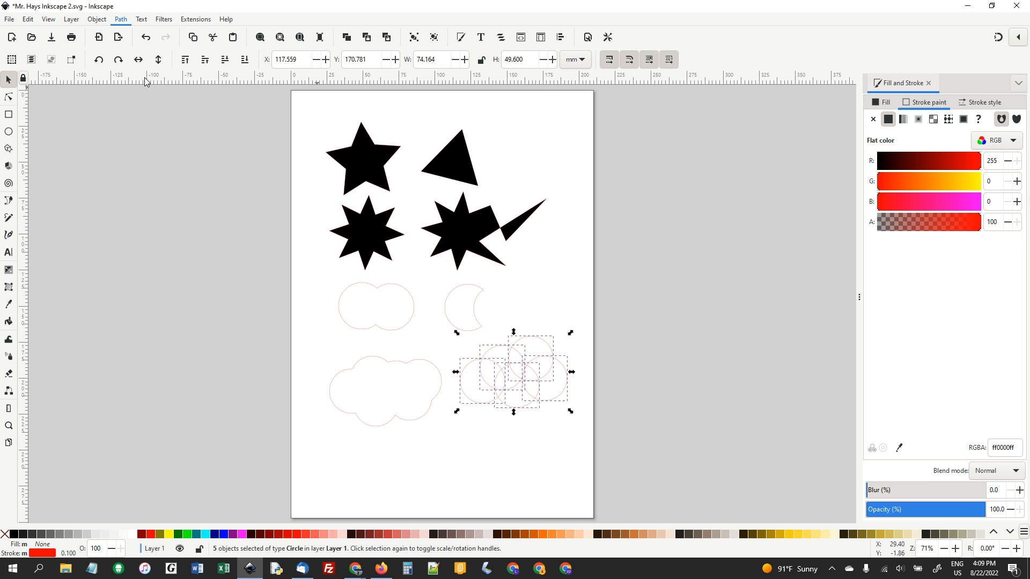
Step: Move the two clouds farther apart toward the page's side edges and clear the selection
drag(404, 364, 379, 353)
mouse_move(513, 349)
mouse_down()
mouse_move(529, 361)
mouse_move(524, 352)
mouse_up()
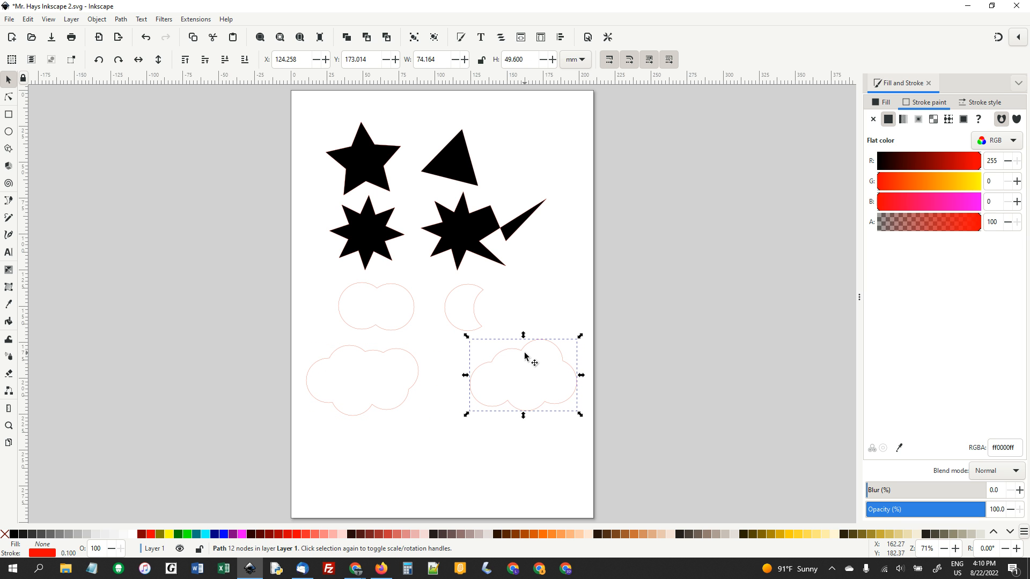
click(182, 260)
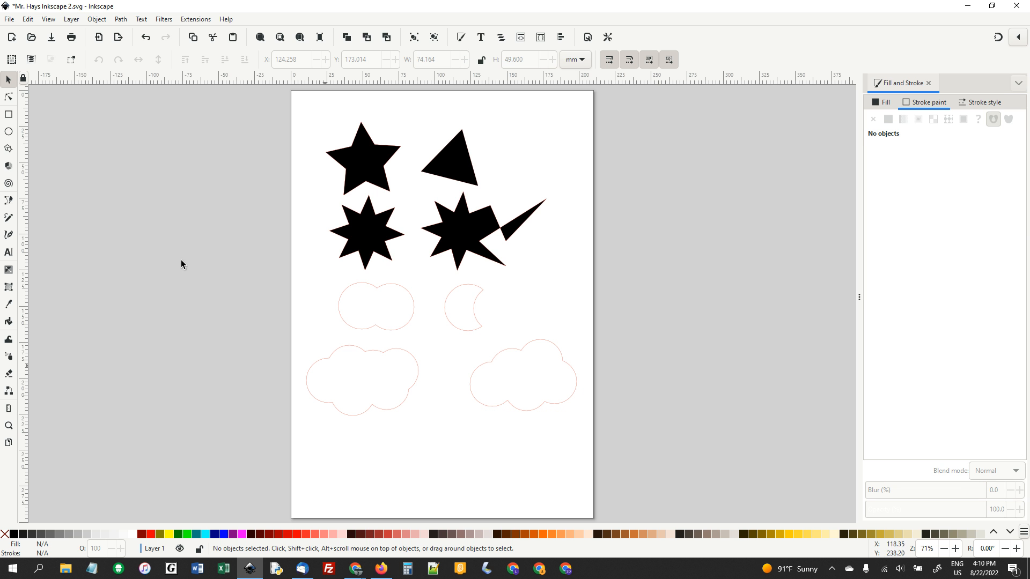
Step: Draw an unfilled circle about 43 mm in diameter below and between the two clouds
click(8, 131)
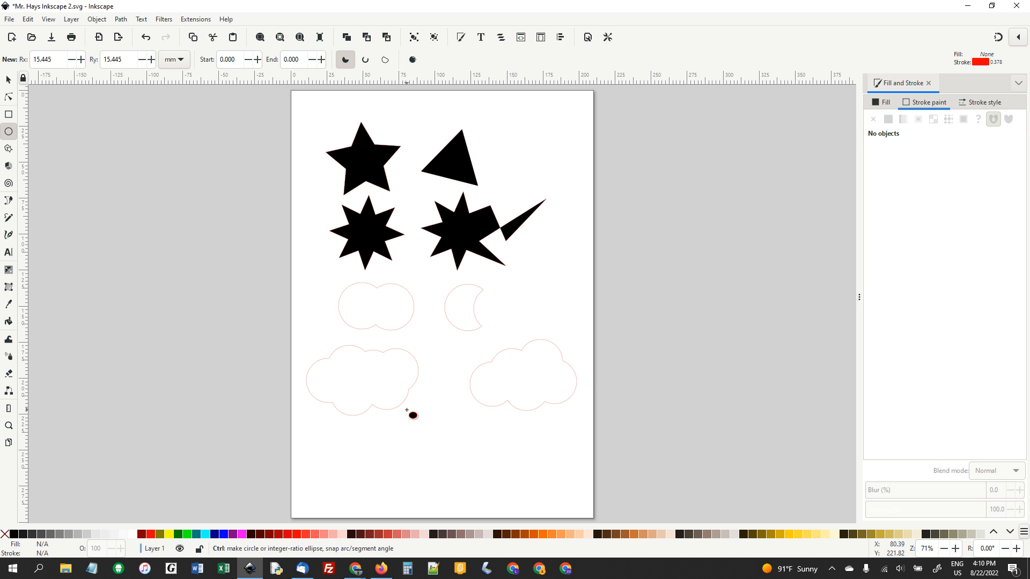
drag(409, 412, 468, 479)
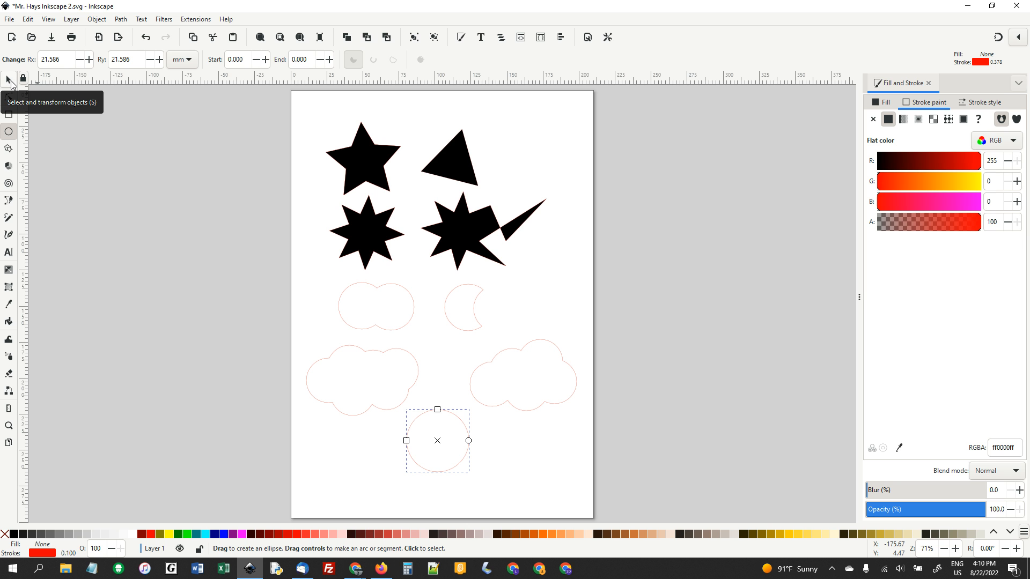
click(9, 81)
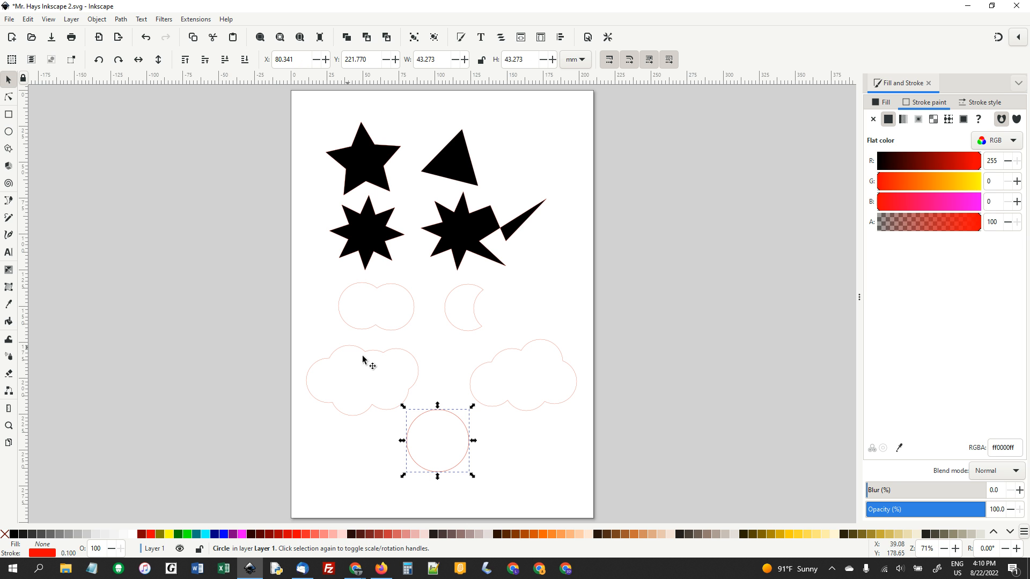
Step: Duplicate the lower circle with a slight horizontal offset and cut the copy from the original with Difference to form a crescent
drag(450, 414, 471, 414)
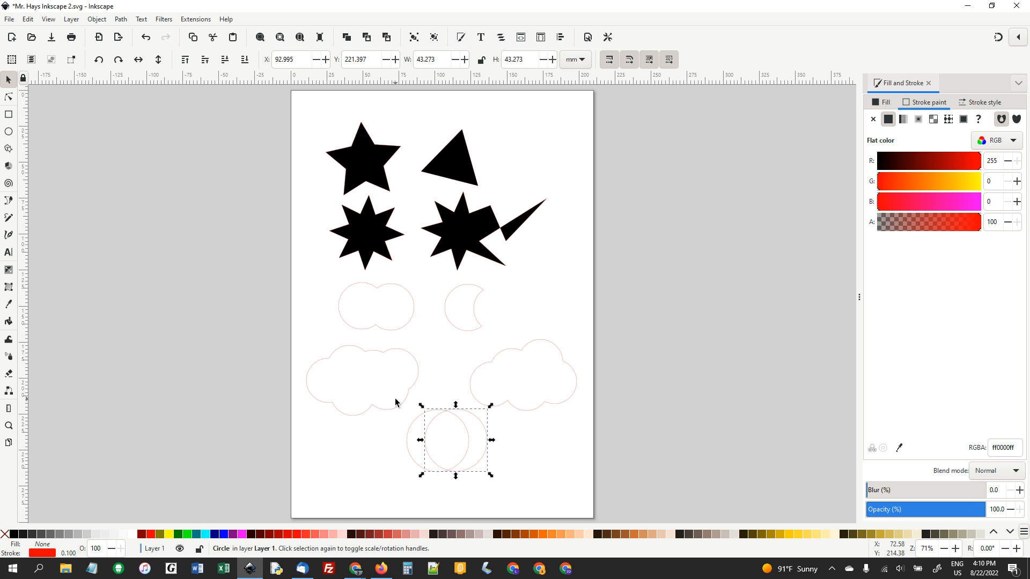
drag(395, 400, 500, 489)
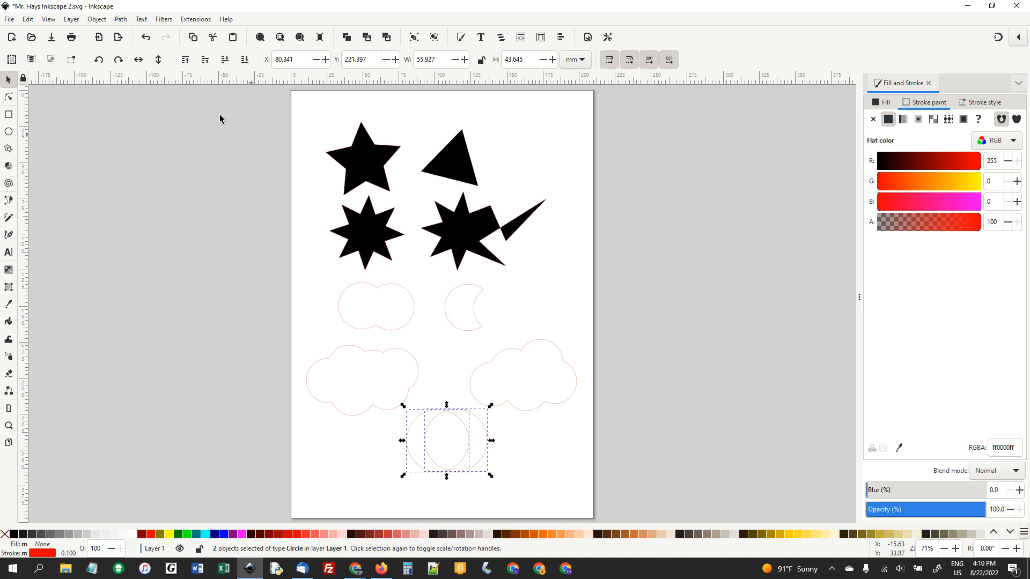
click(122, 20)
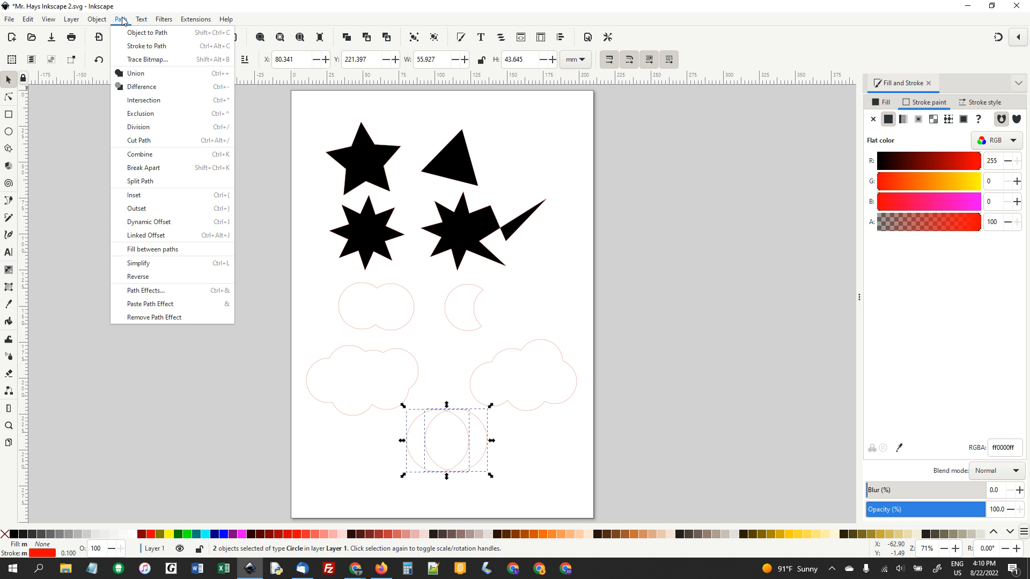
click(140, 85)
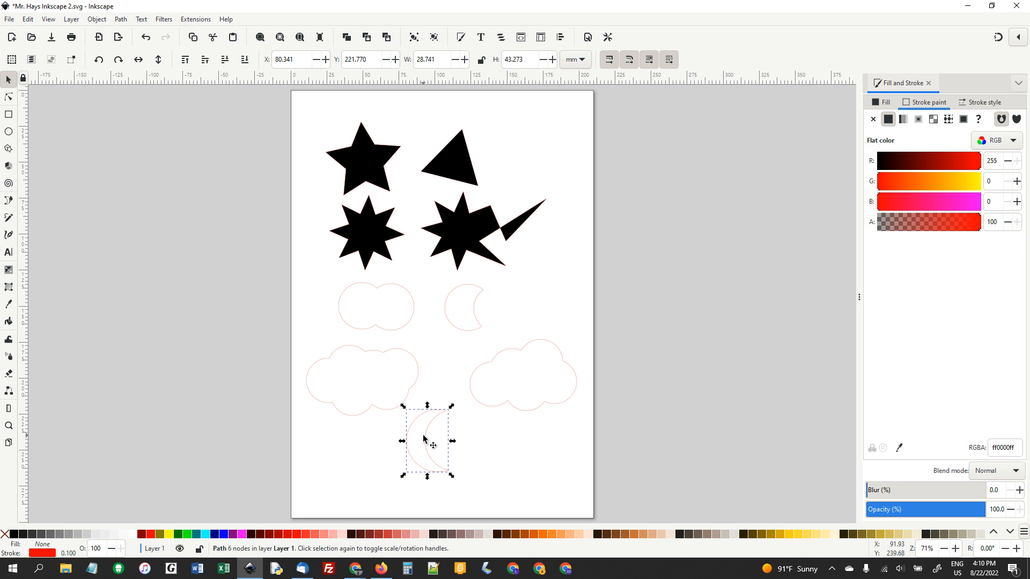
Step: Move the new crescent up between the two clouds and shift both clouds lower on the page
drag(425, 437, 446, 380)
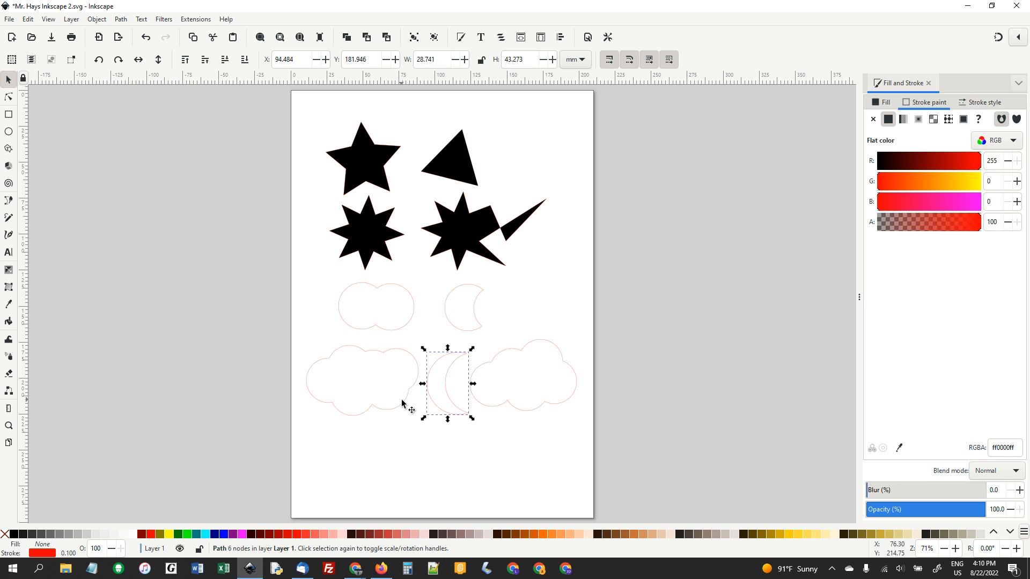
drag(404, 408, 402, 441)
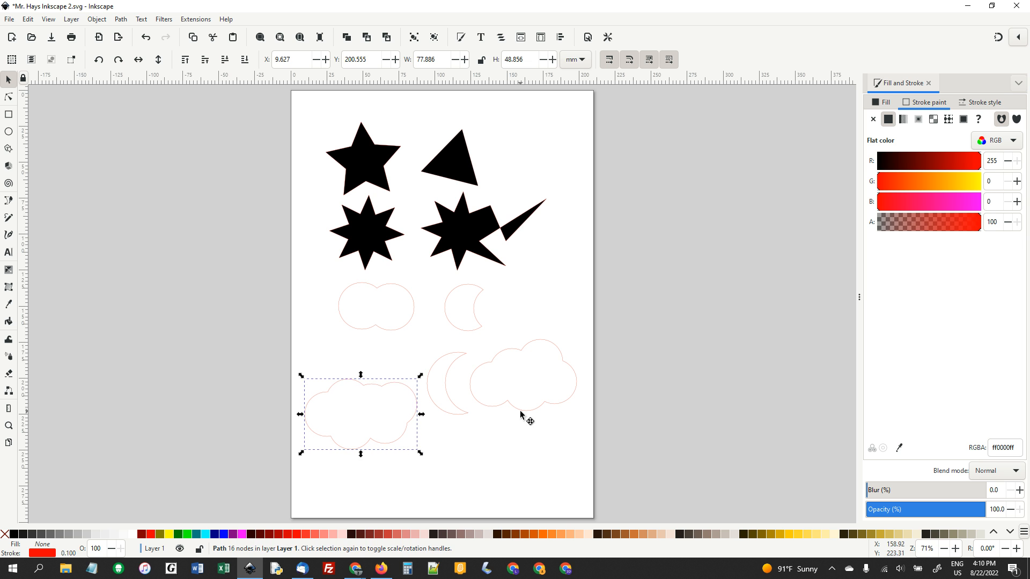
drag(520, 413, 519, 476)
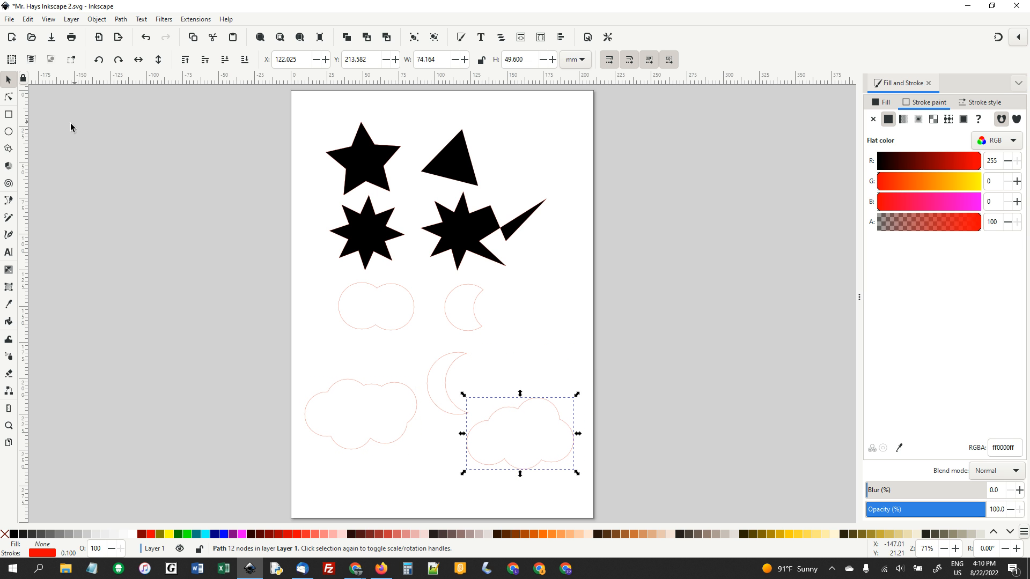
Step: Draw a small star above the left cloud, with a radius of about 12 mm, and set its corners to 5
click(9, 149)
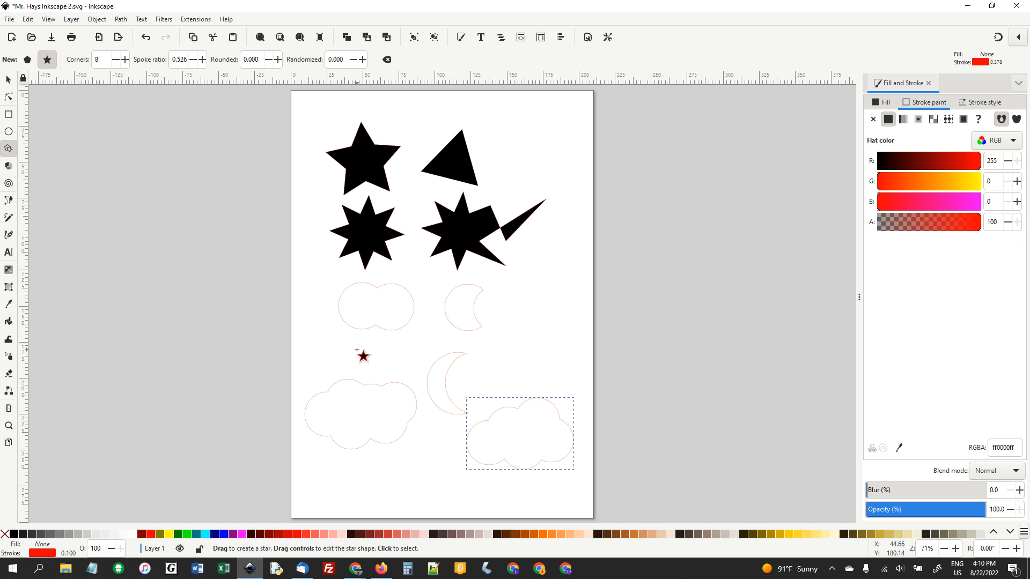
drag(354, 348, 368, 363)
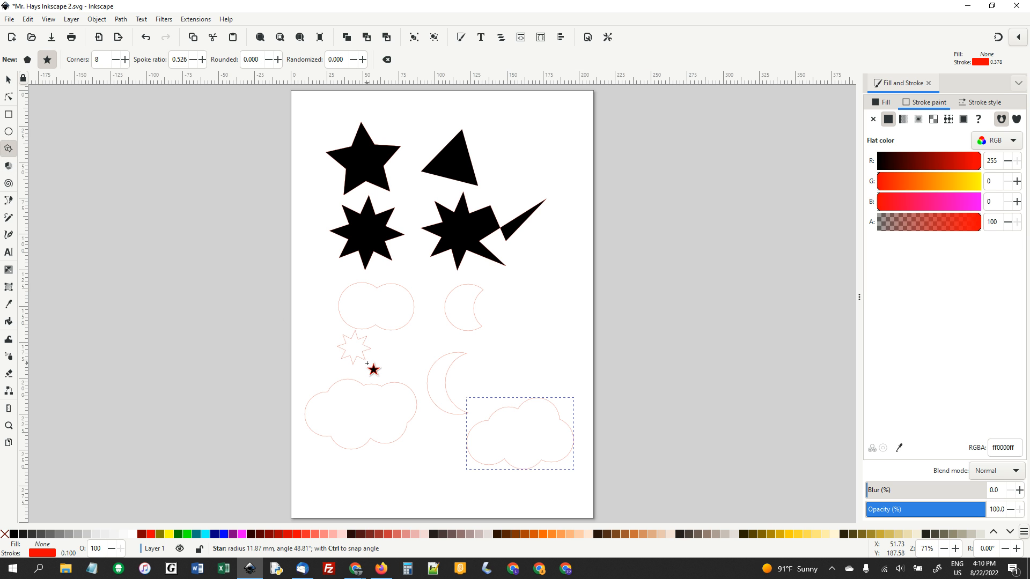
click(111, 60)
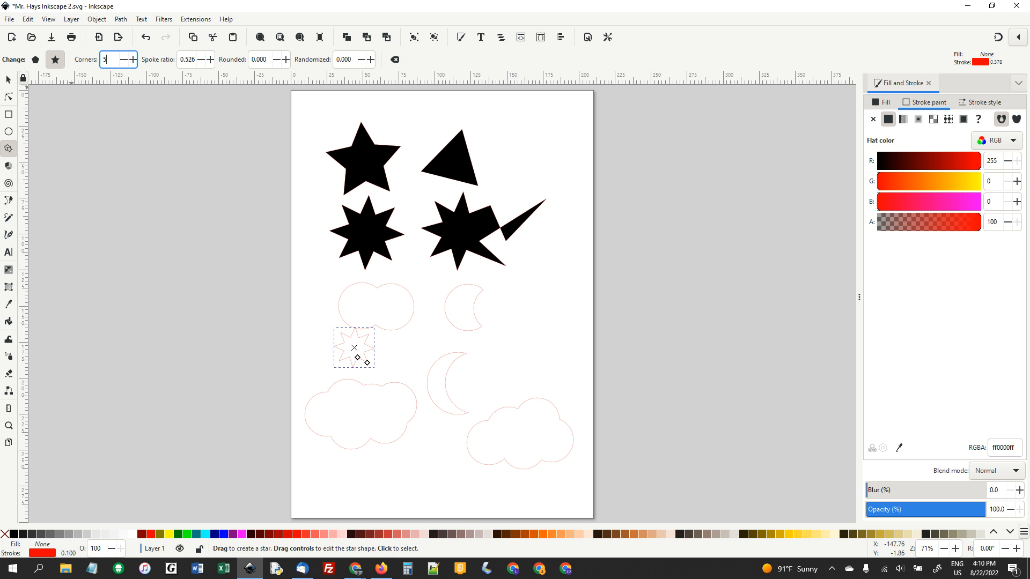
text(5)
key(Return)
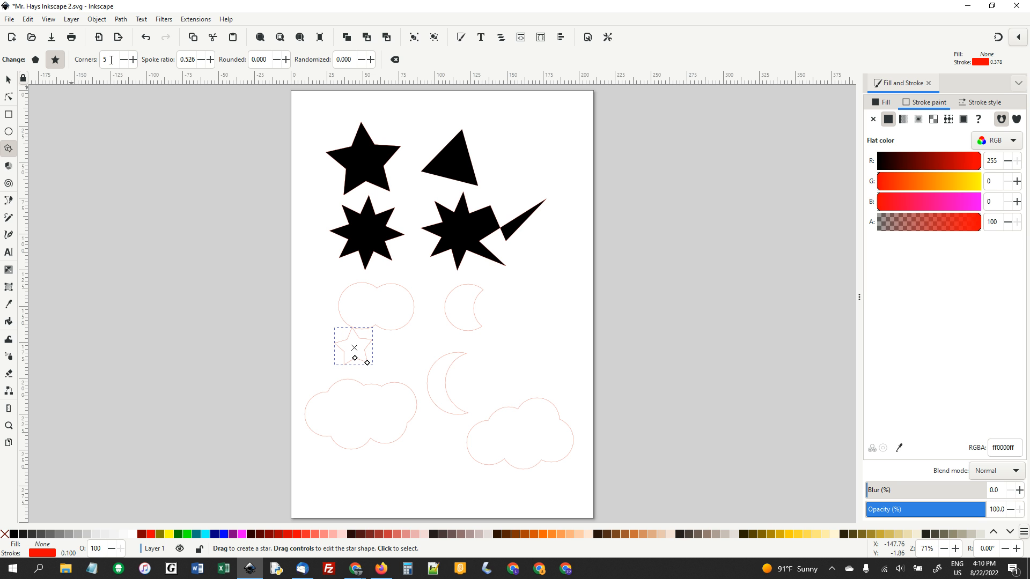
Step: Shrink the small star to about 19 mm wide and duplicate it into five stars scattered around the large crescent and clouds
click(8, 81)
drag(375, 371, 422, 442)
key(ctrl+d)
key(ctrl+d)
key(ctrl+d)
key(ctrl+d)
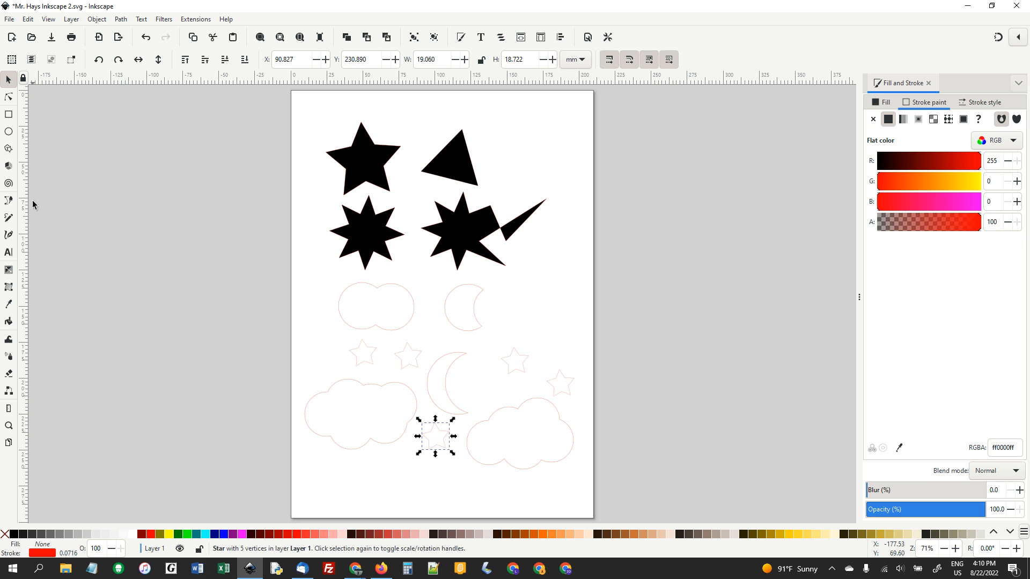
Step: Create a wide text frame beneath the clouds and enter the author's title and surname
click(9, 252)
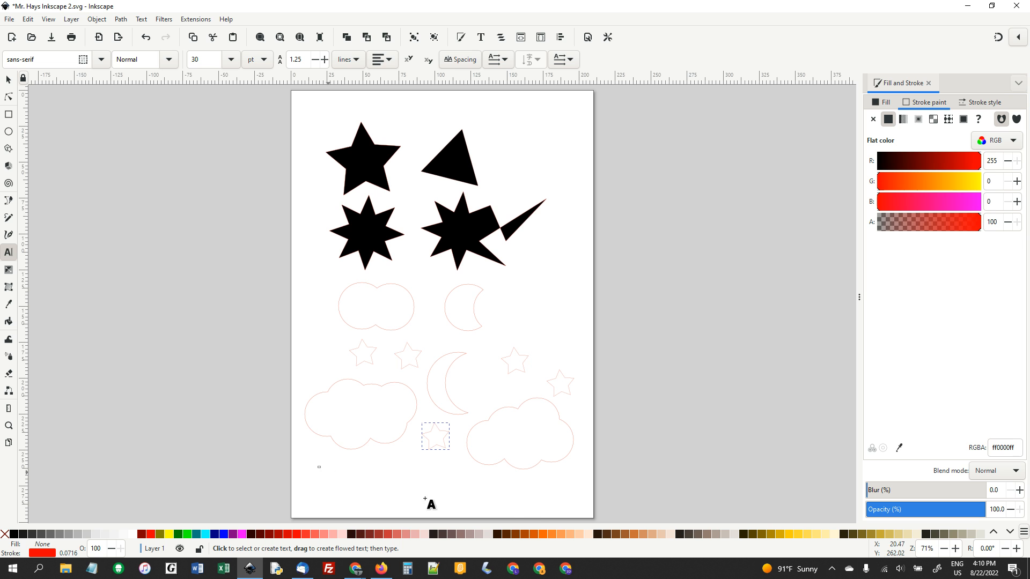
drag(425, 499, 531, 510)
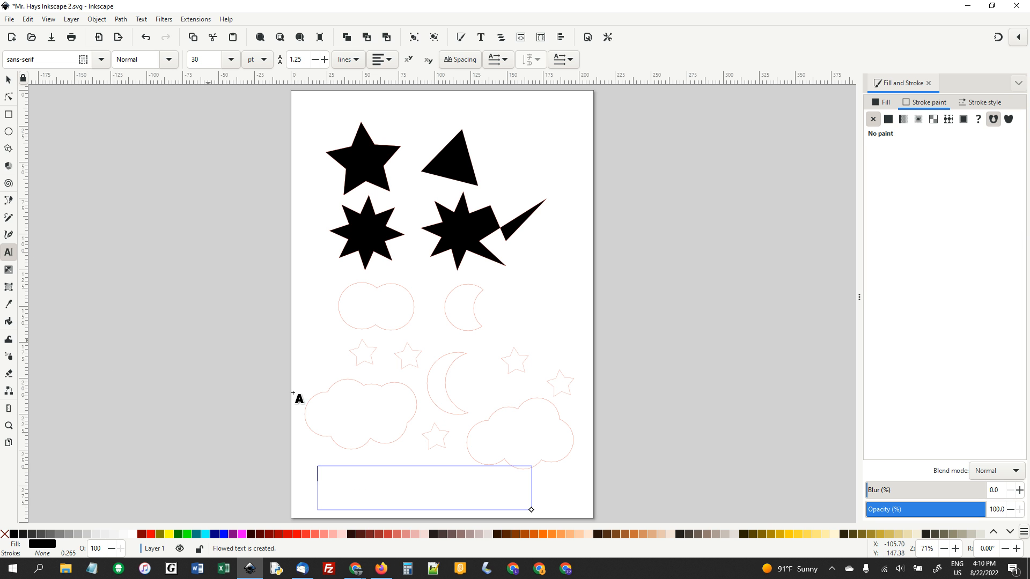
text(Mr. Hays)
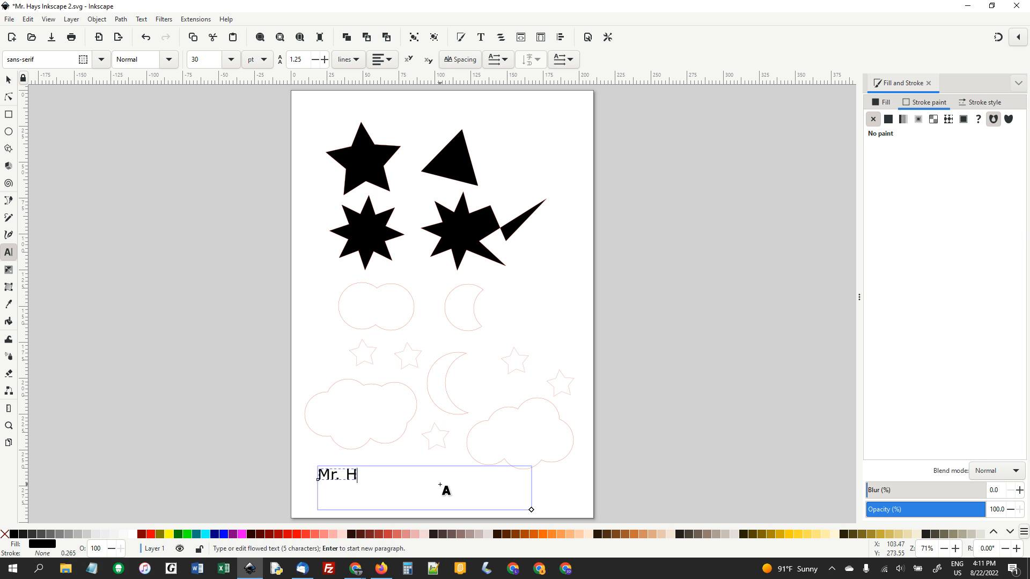
Step: Enlarge the name text proportionally to about 127 mm wide and save the document
click(8, 80)
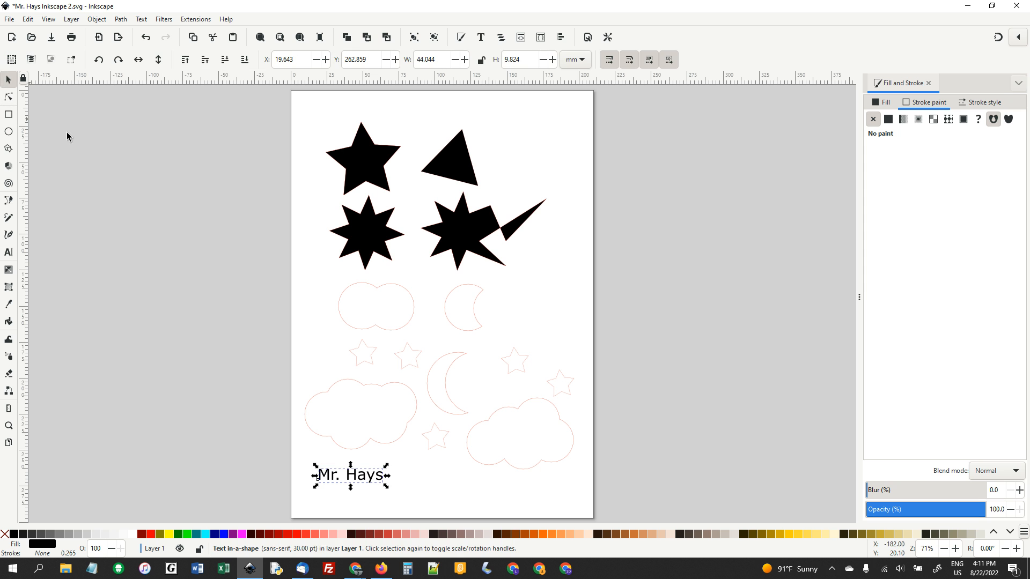
drag(387, 487, 507, 513)
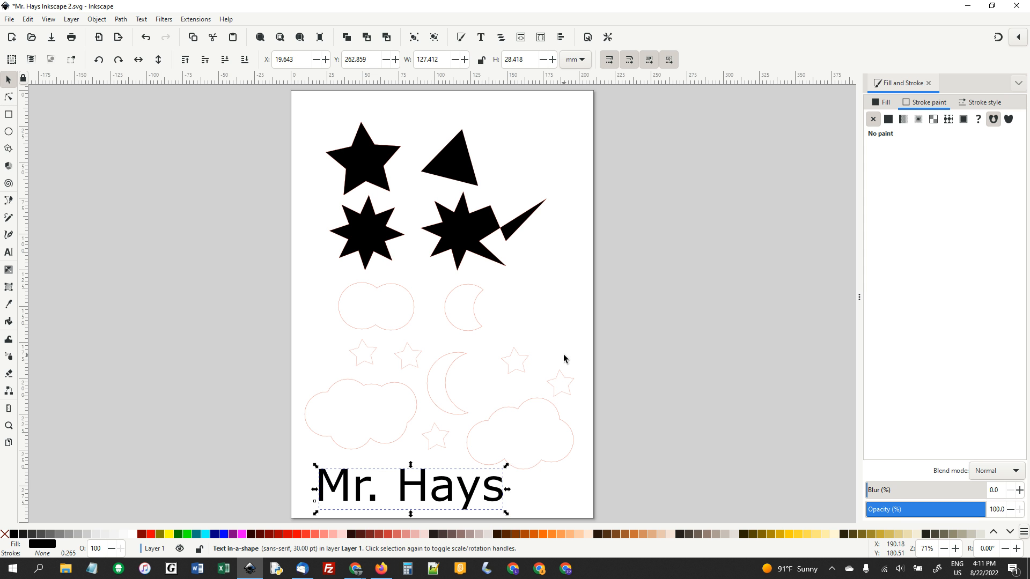
key(ctrl+s)
key(ctrl)
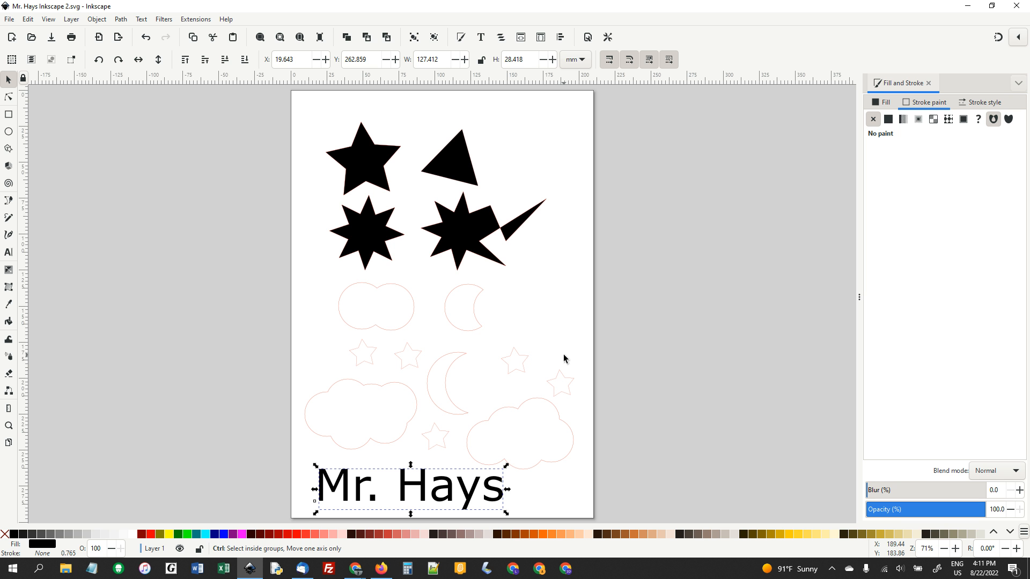
Step: Scale all objects down together to about 182 mm wide and 262 mm high, clear the selection, and save the document
key(ctrl+a)
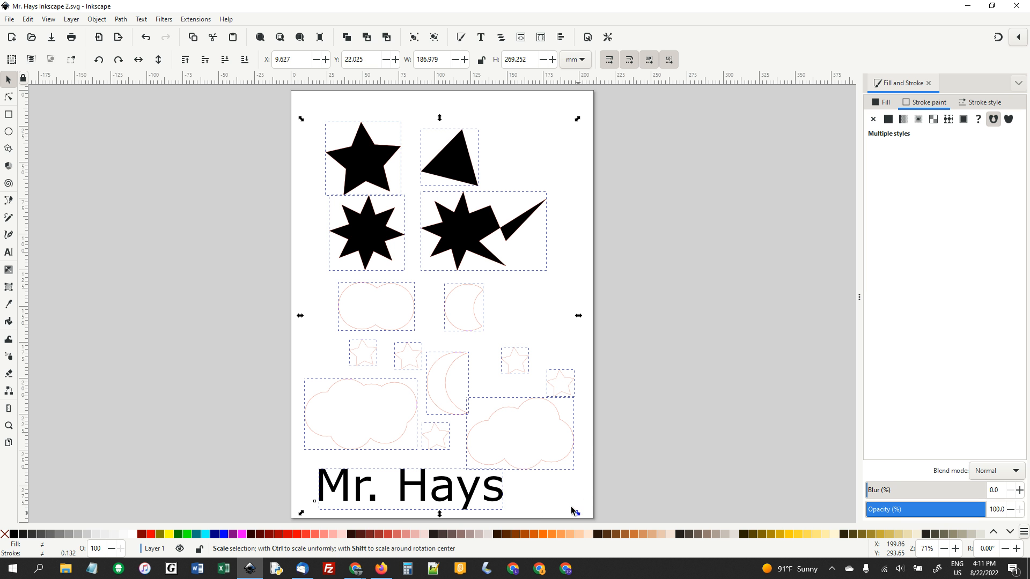
mouse_move(572, 511)
mouse_down()
mouse_move(393, 375)
mouse_move(584, 501)
mouse_move(375, 276)
mouse_move(355, 221)
mouse_move(582, 516)
mouse_move(574, 502)
mouse_up()
click(591, 485)
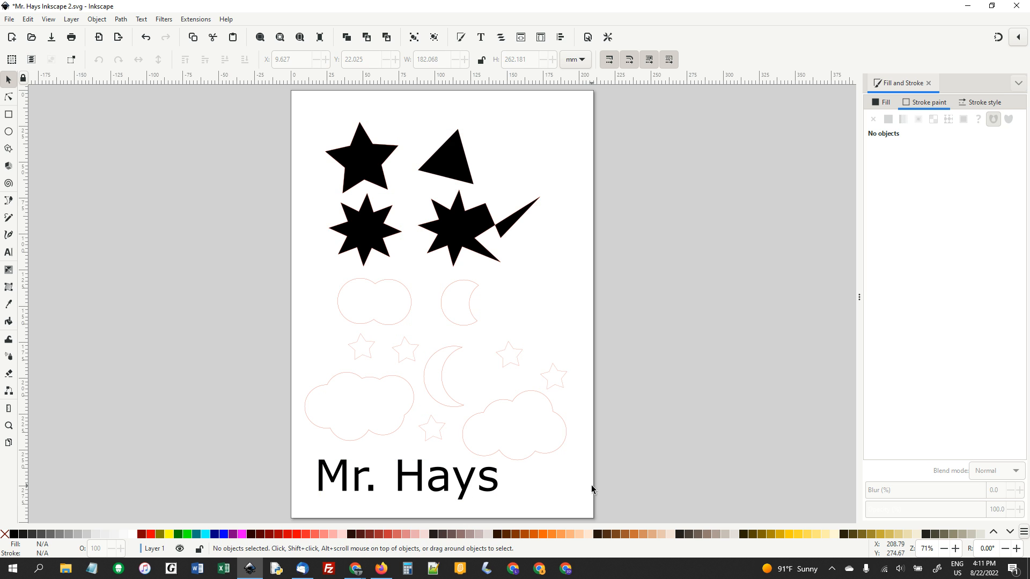
key(ctrl+s)
mouse_move(355, 569)
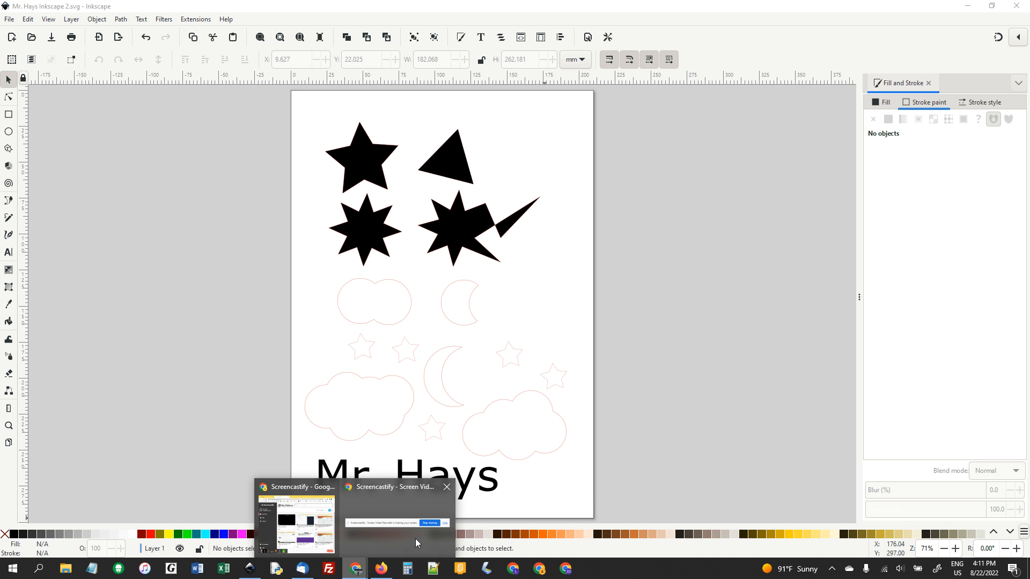